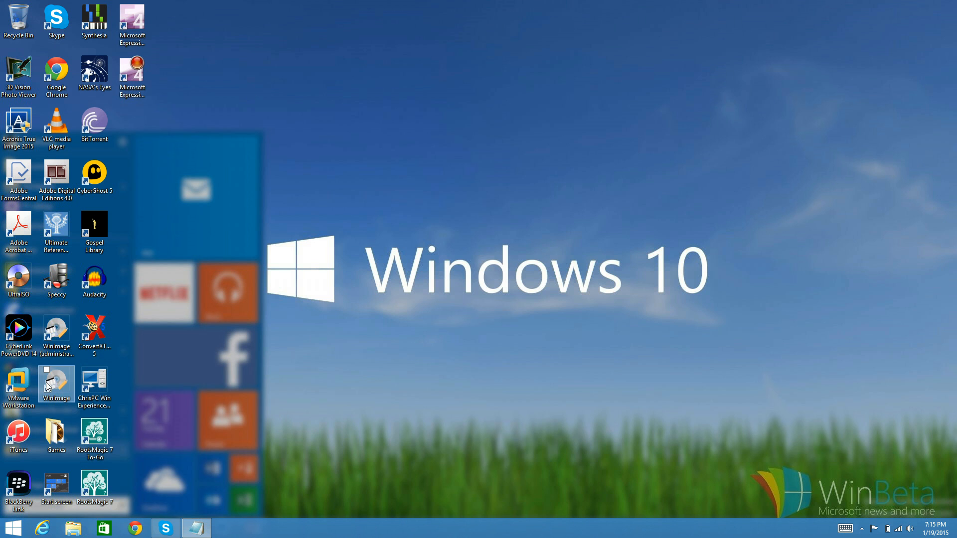
- Launch VMware Workstation from the desktop and maximize its window
double_click(19, 381)
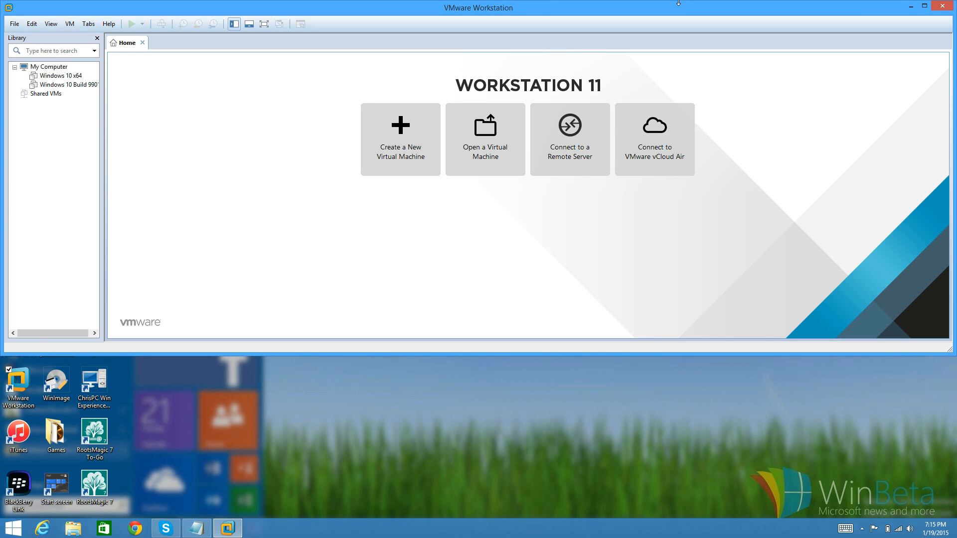
left_click(924, 6)
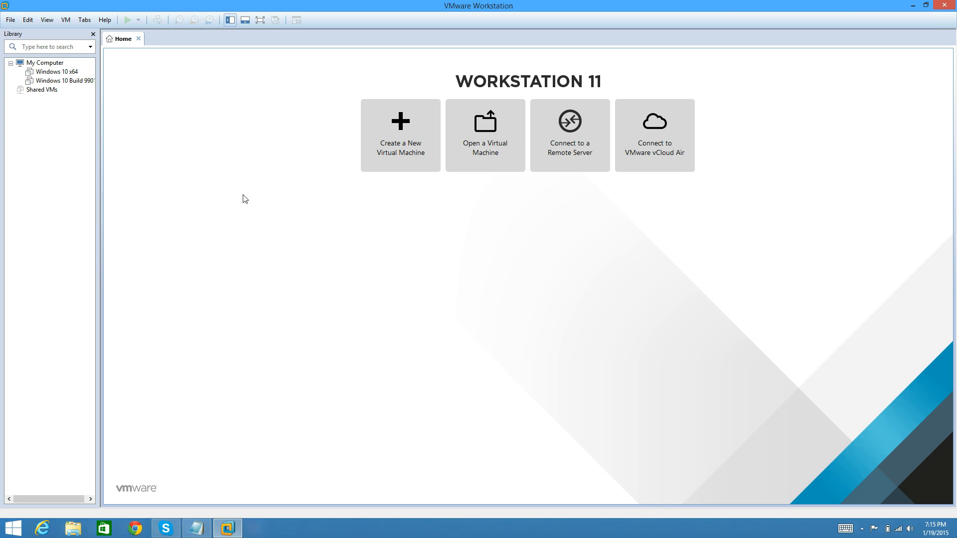
- Look over the available program commands and view the product and license information for VMware Workstation
left_click(9, 21)
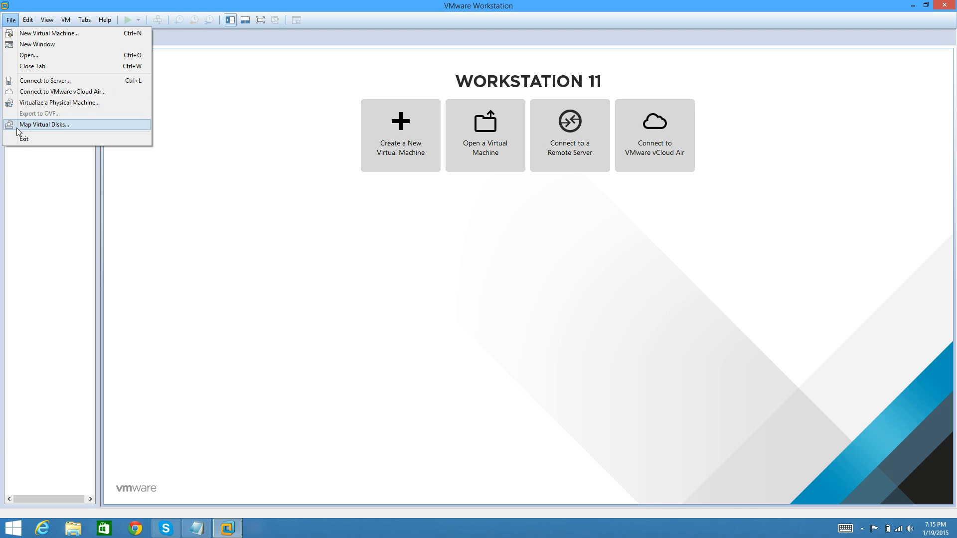
mouse_move(34, 21)
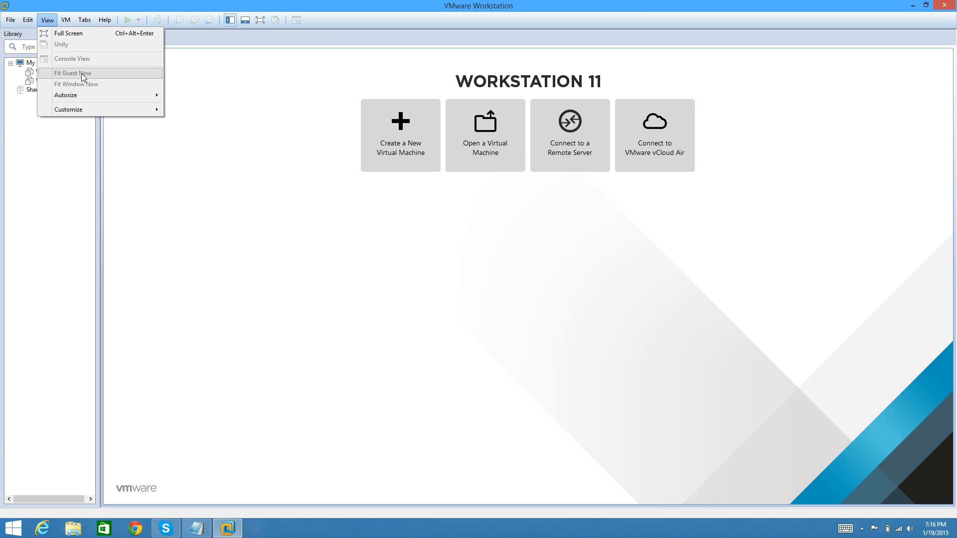
mouse_move(98, 95)
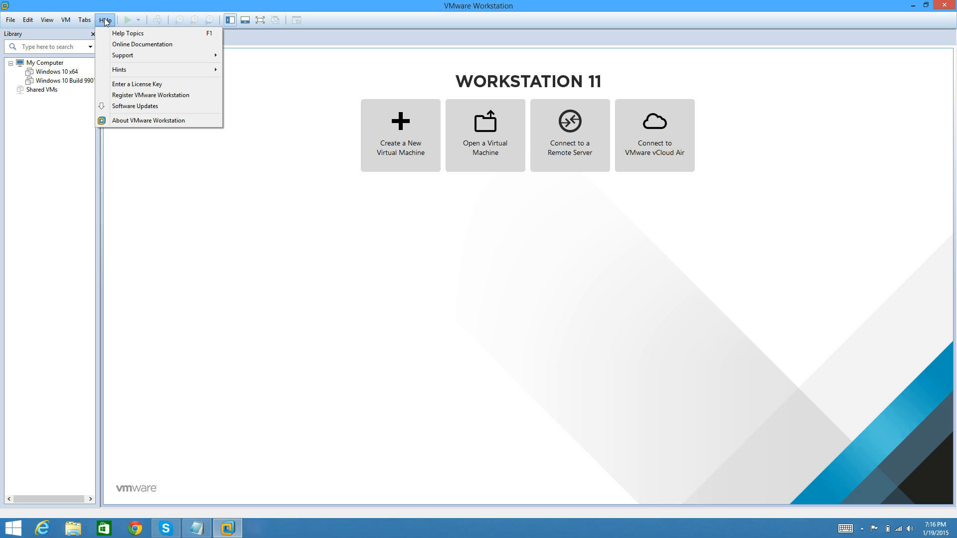
left_click(182, 121)
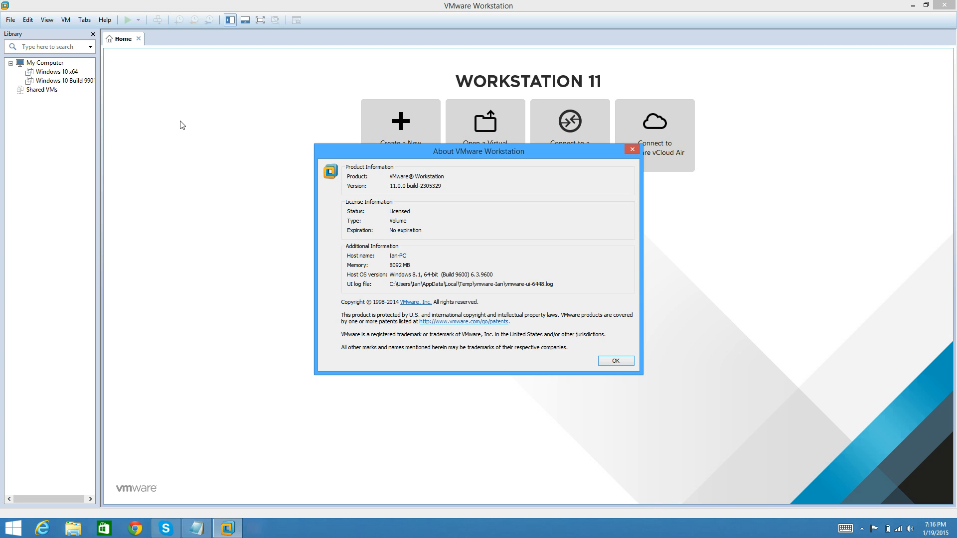
left_click(616, 359)
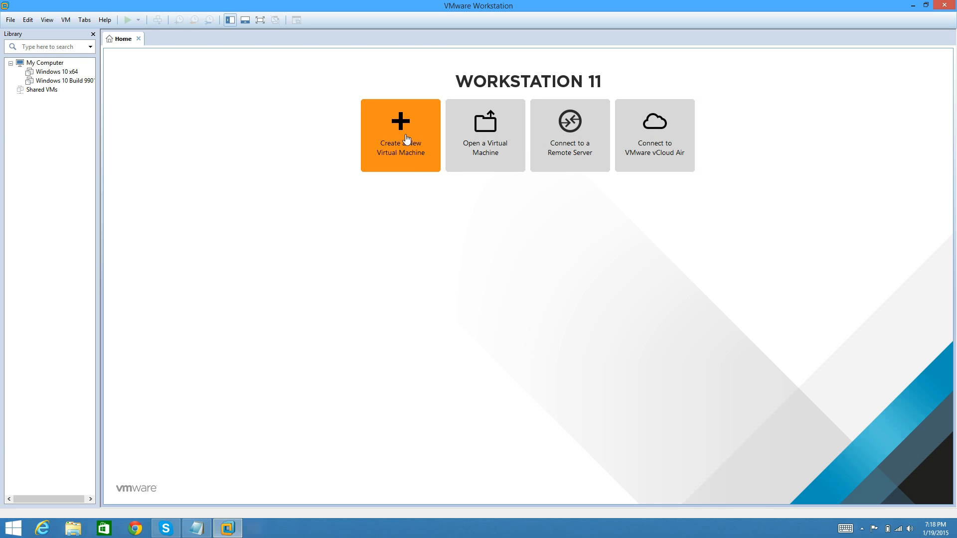
- Start creating a new virtual machine with the Typical (recommended) configuration
left_click(421, 151)
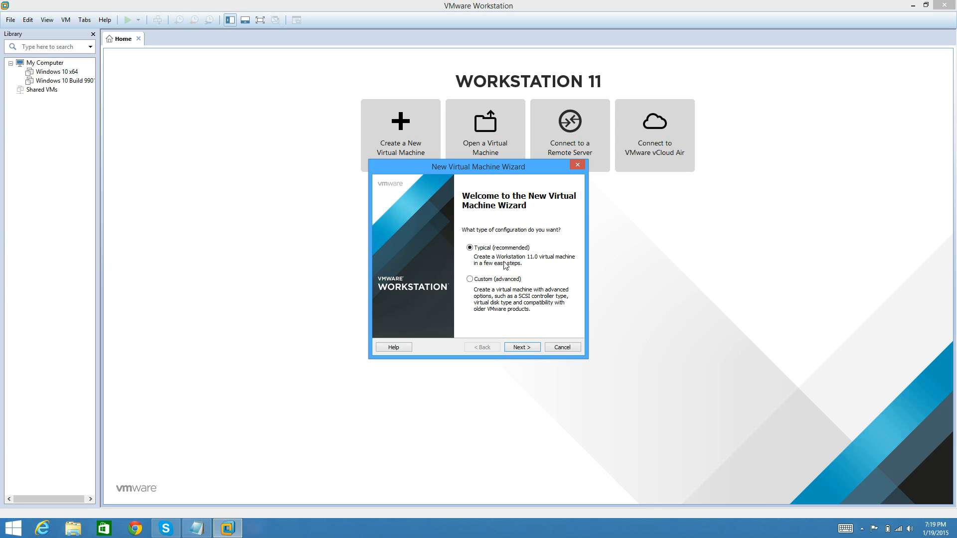
left_click(524, 342)
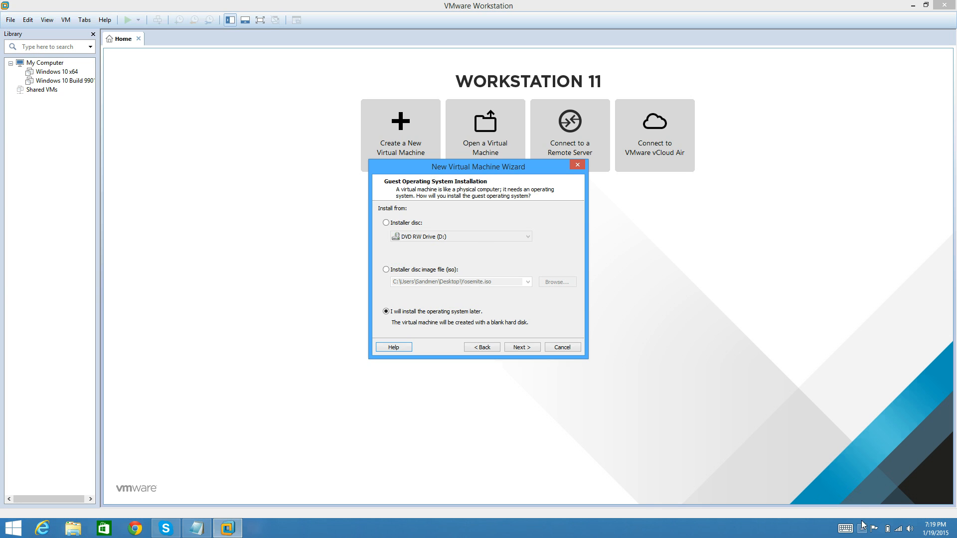
left_click(861, 527)
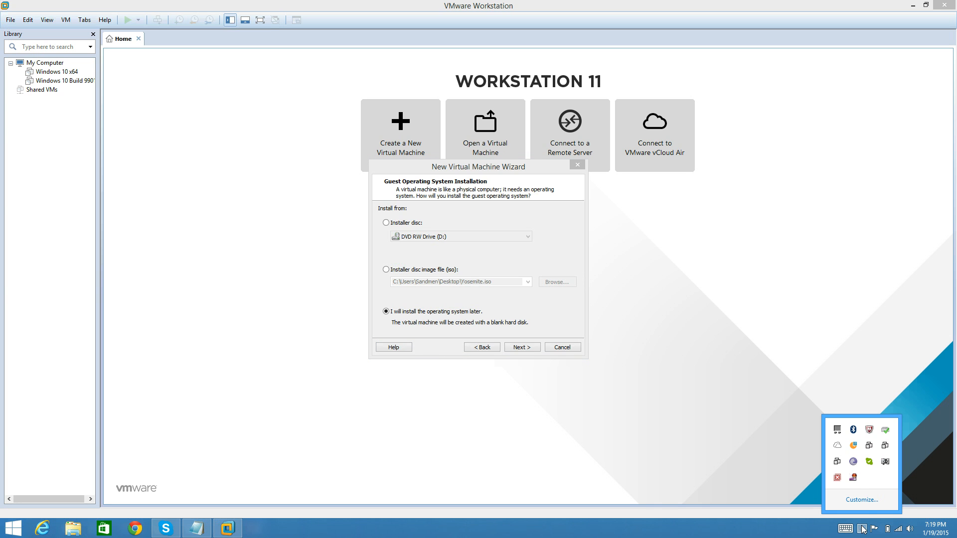
right_click(854, 478)
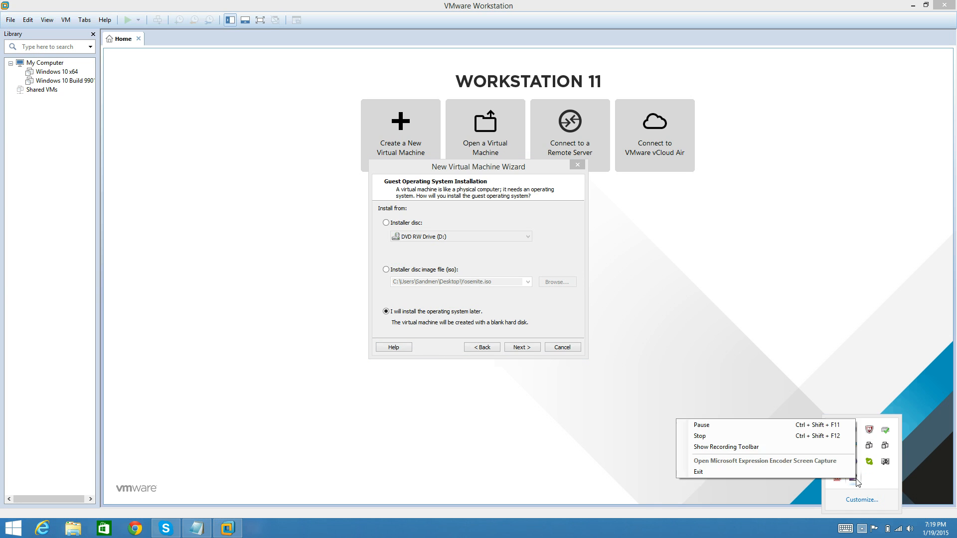
left_click(830, 427)
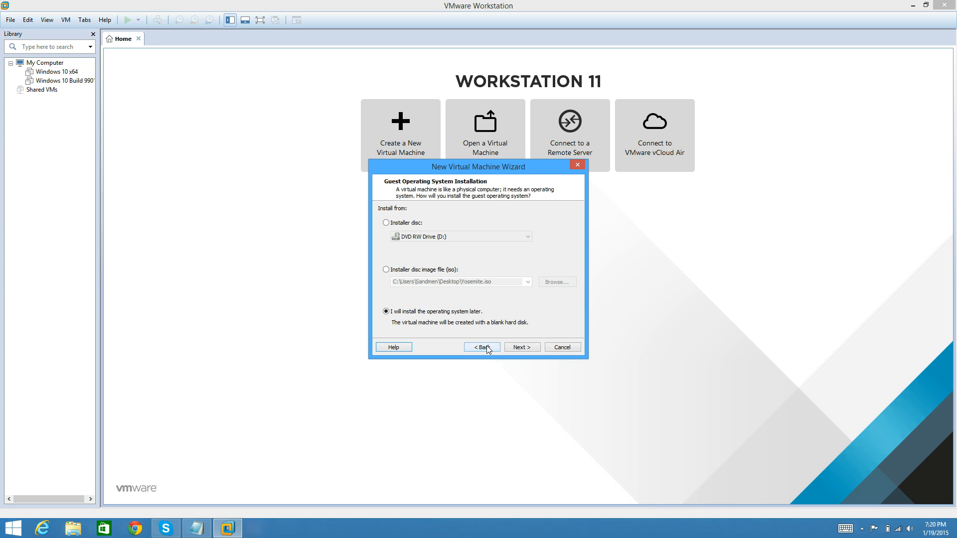
- Choose to install the guest operating system from an installer disc image file (iso) and start browsing for the image
left_click(386, 270)
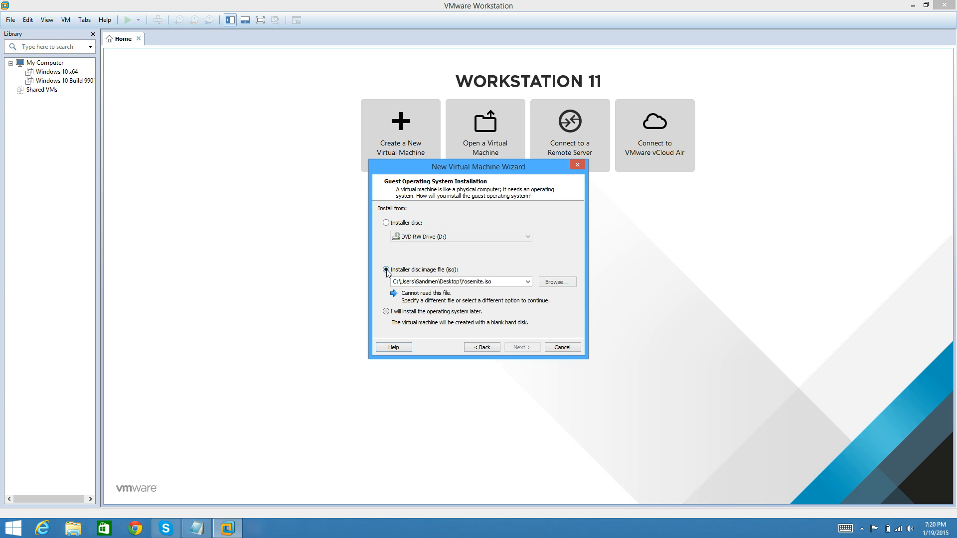
left_click(547, 283)
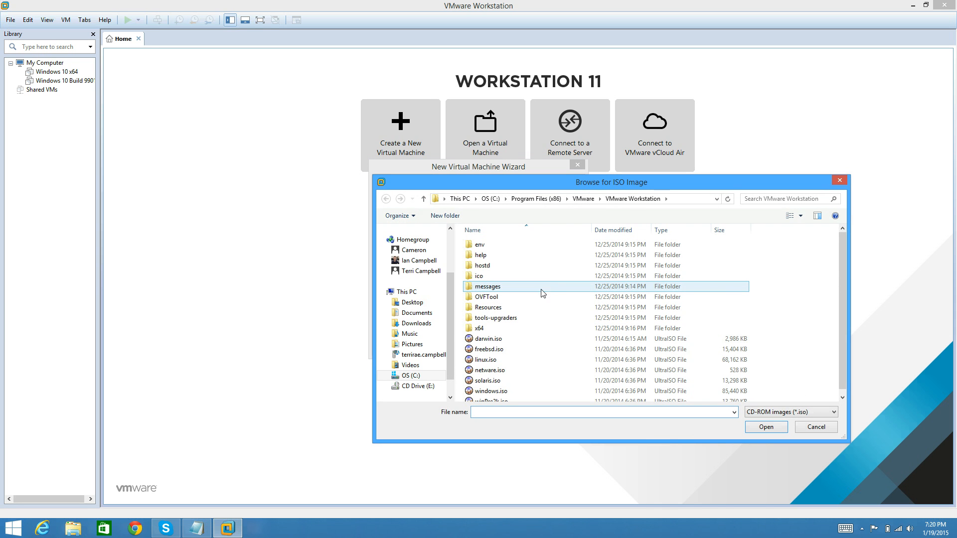
- Examine the images in the VMware ISO Images folder under Documents and the Windows ISOs folder under Downloads
left_click(417, 312)
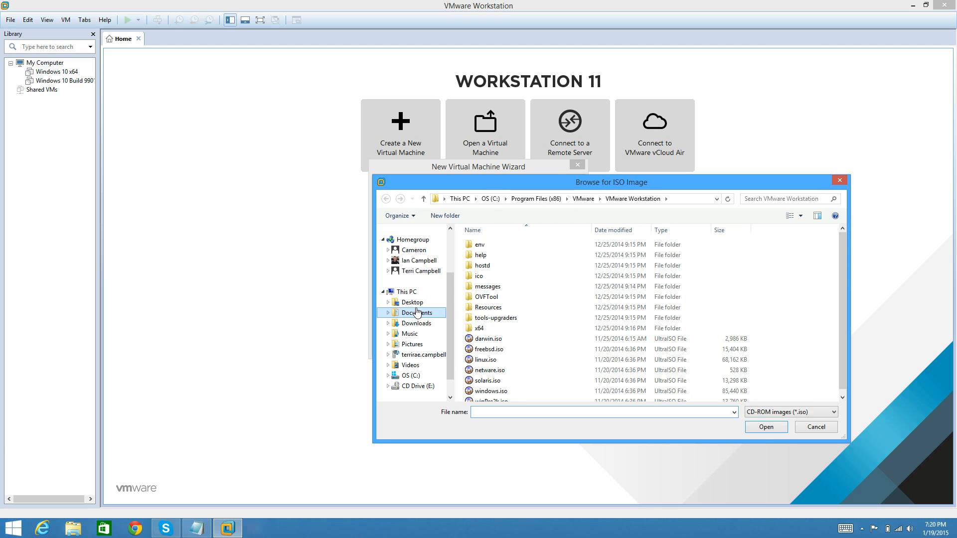
scroll(416, 311, "down", 3)
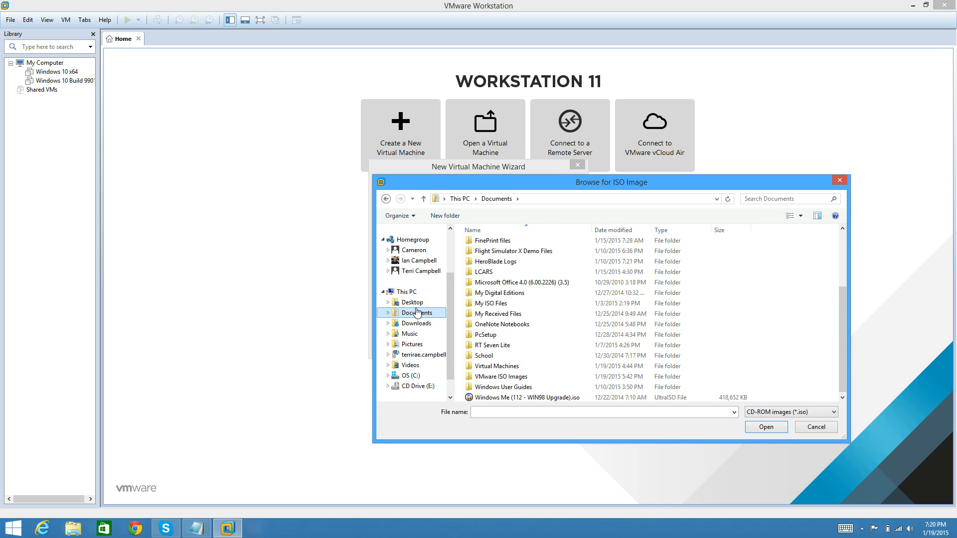
double_click(506, 376)
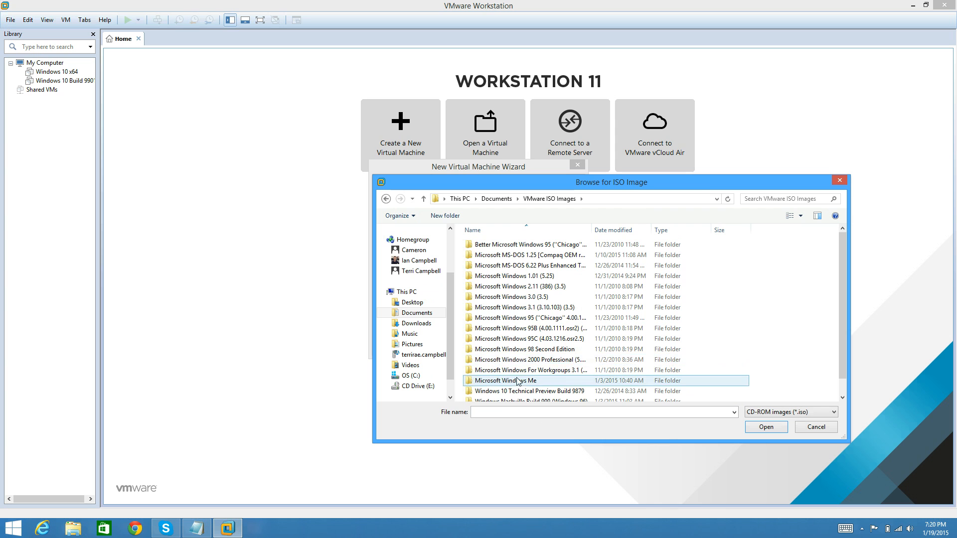
left_click(563, 352)
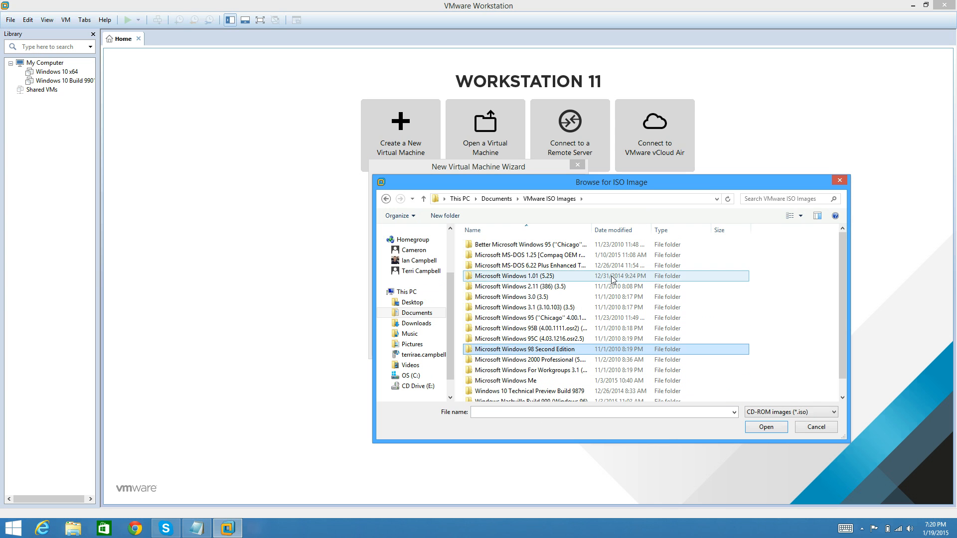
scroll(611, 278, "down", 1)
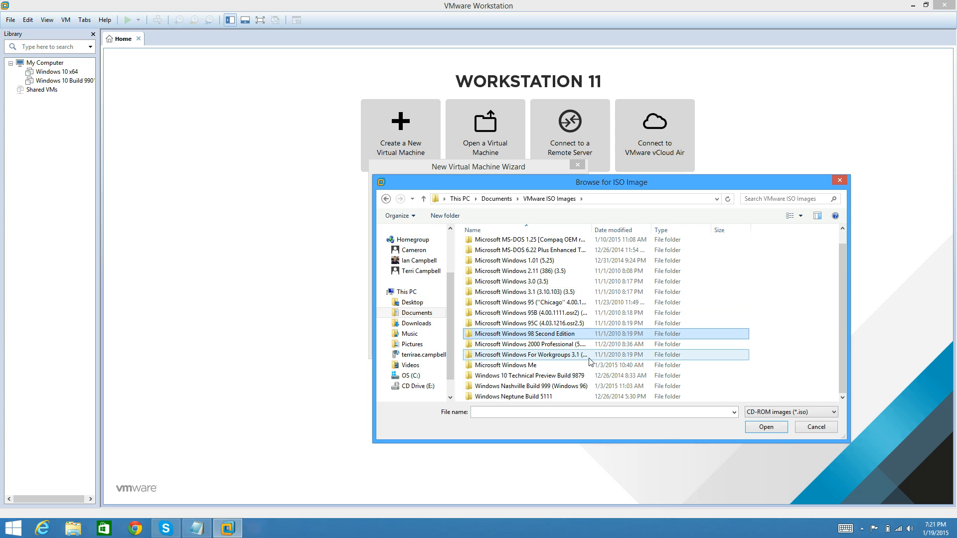
left_click(438, 324)
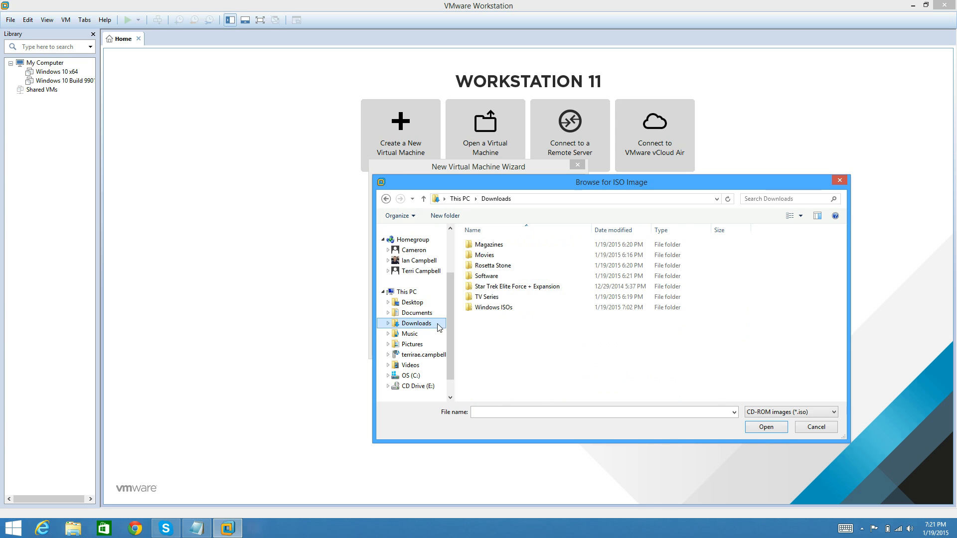
double_click(513, 310)
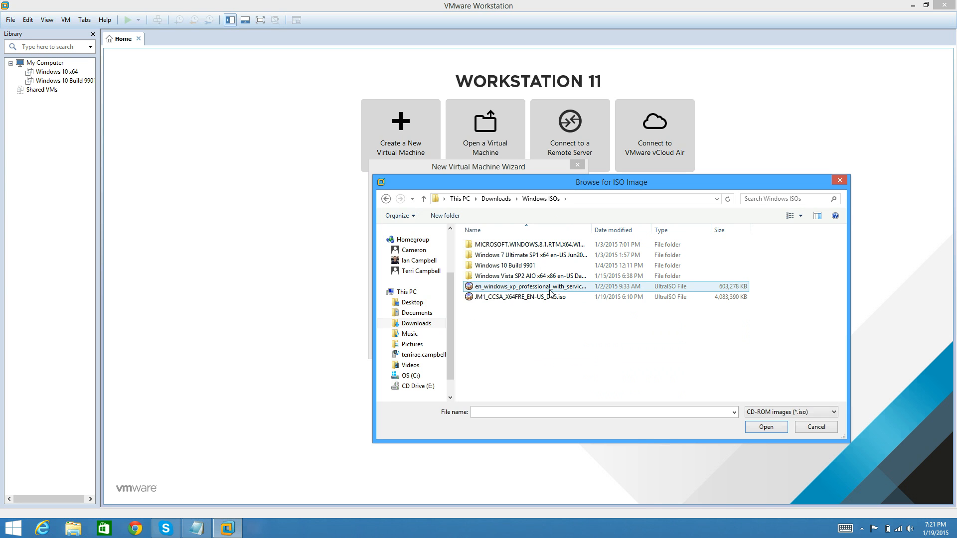
left_click(506, 202)
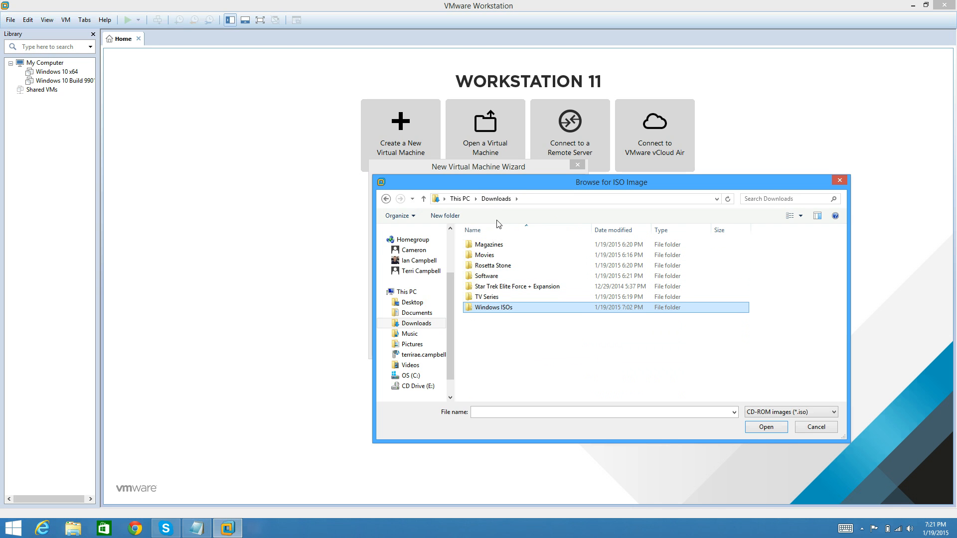
- Load Windows 98 Second Edition.iso from the Microsoft Windows 98 Second Edition folder in Documents > VMware ISO Images as the installer image
left_click(416, 316)
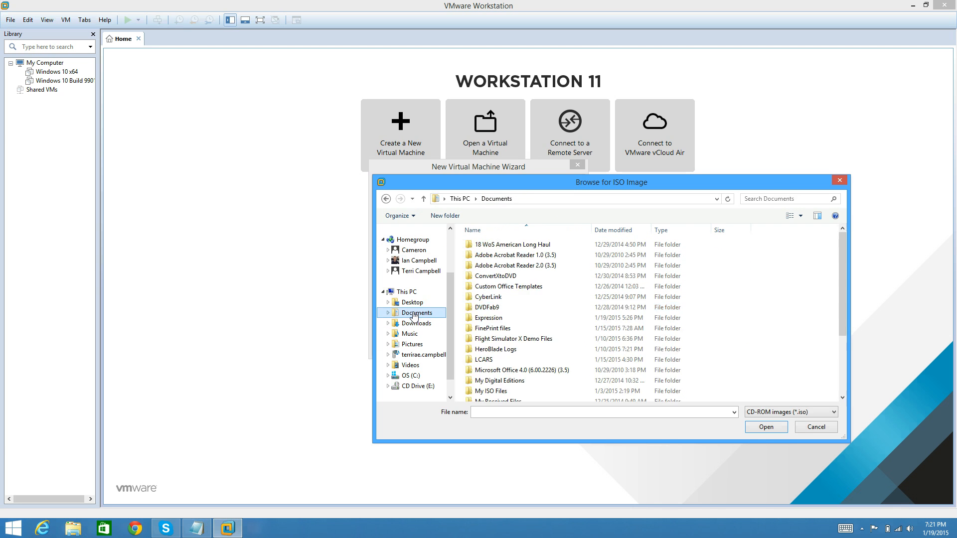
scroll(573, 393, "down", 3)
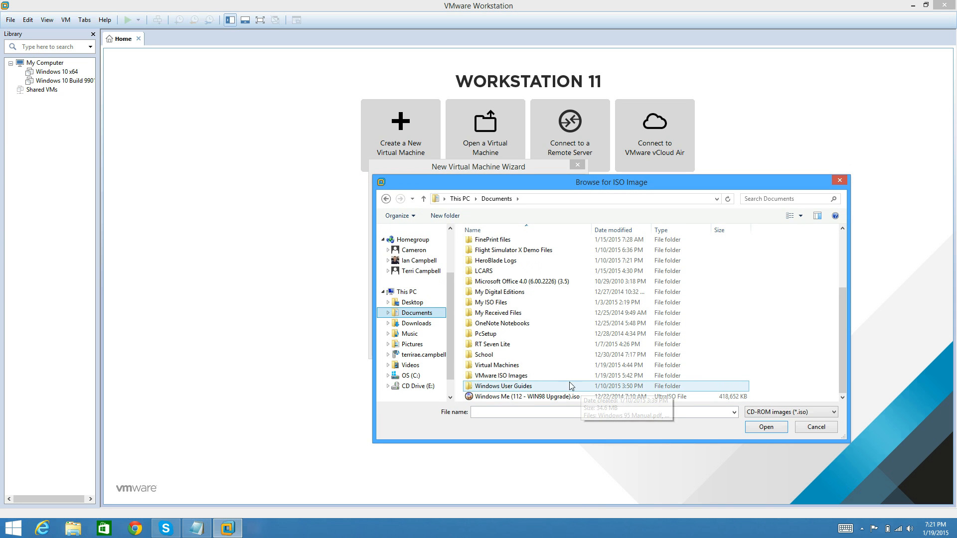
double_click(550, 380)
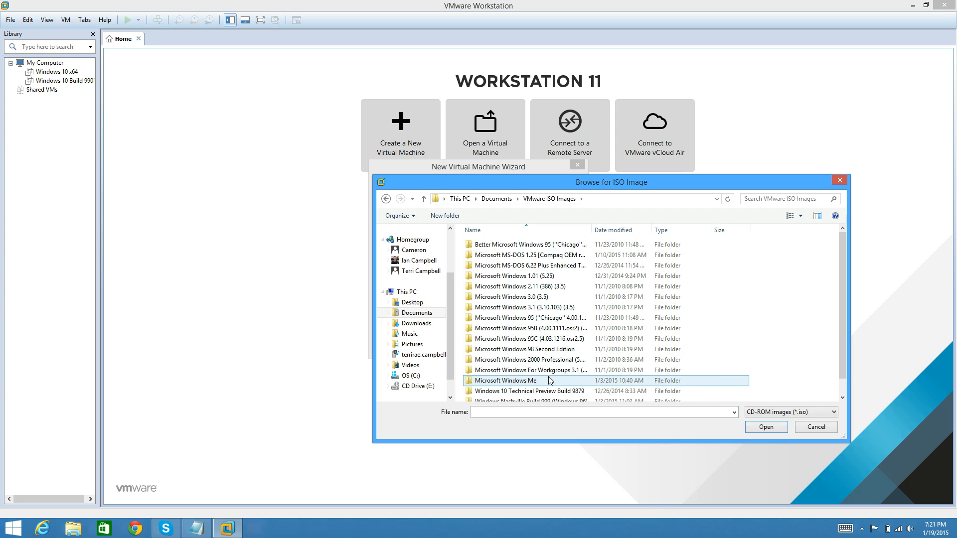
left_click(554, 350)
left_click(769, 429)
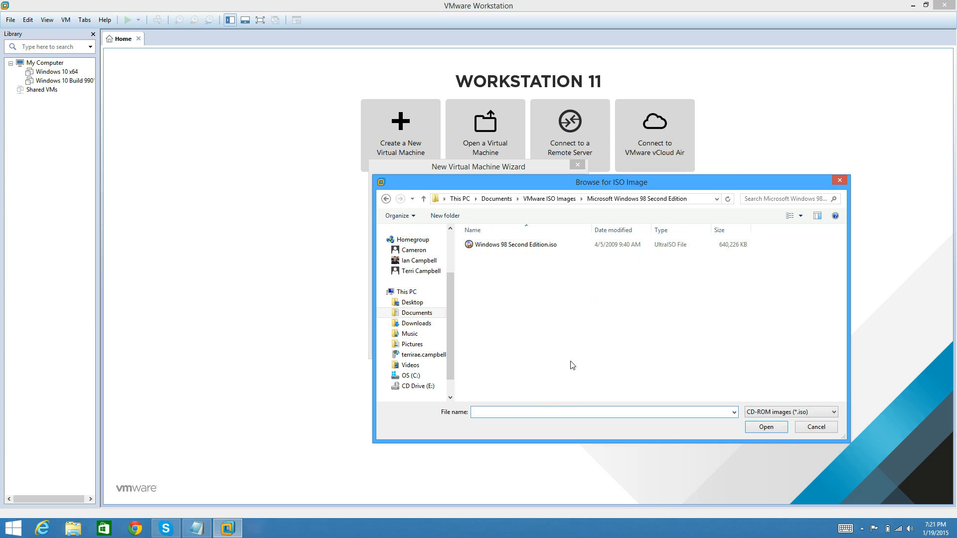
left_click(594, 249)
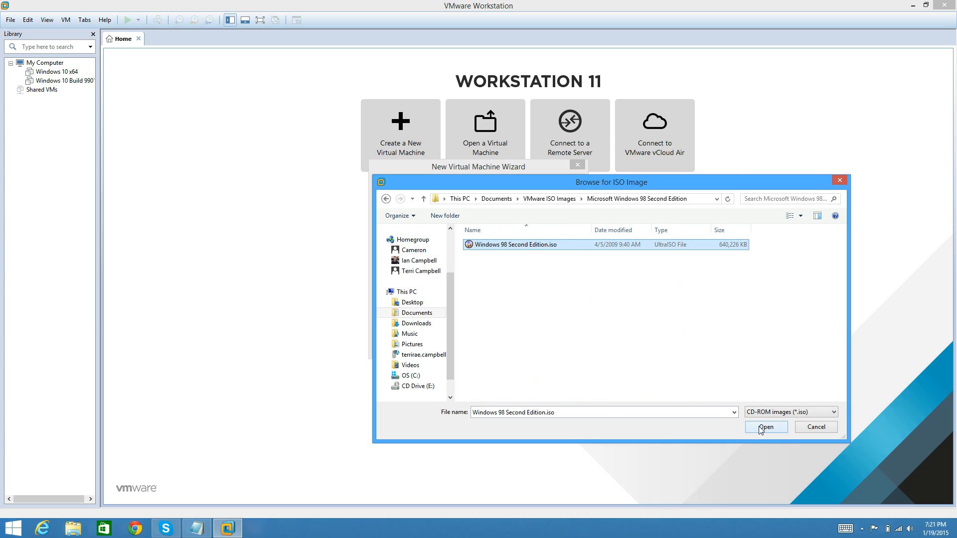
left_click(759, 427)
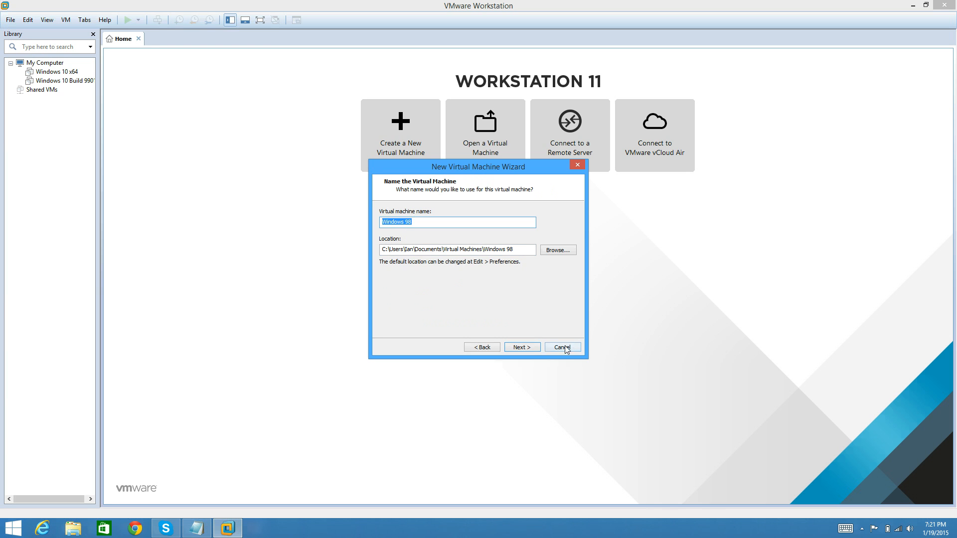
- Create the virtual machine with the name Windows 98, its default location and an 8 GB virtual disk stored as a single file
left_click(537, 349)
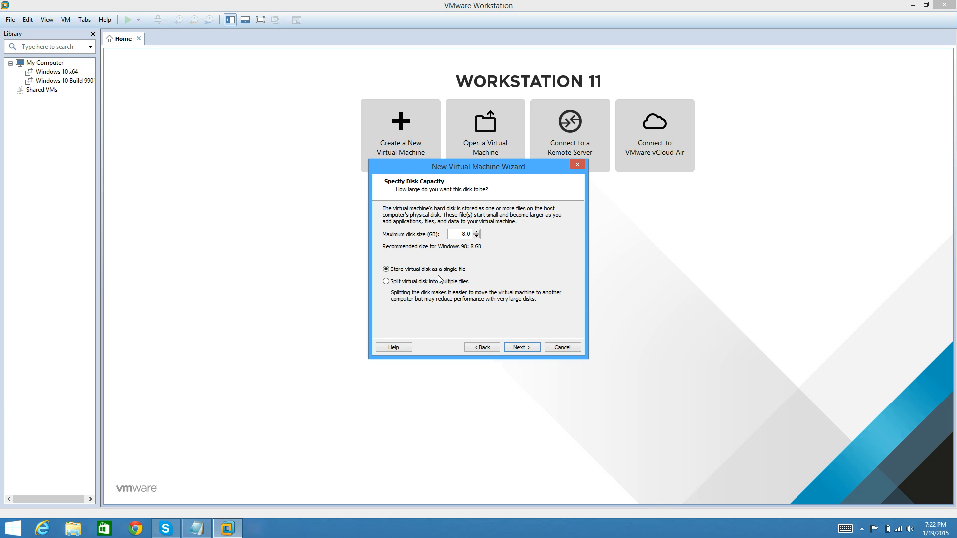
left_click(520, 347)
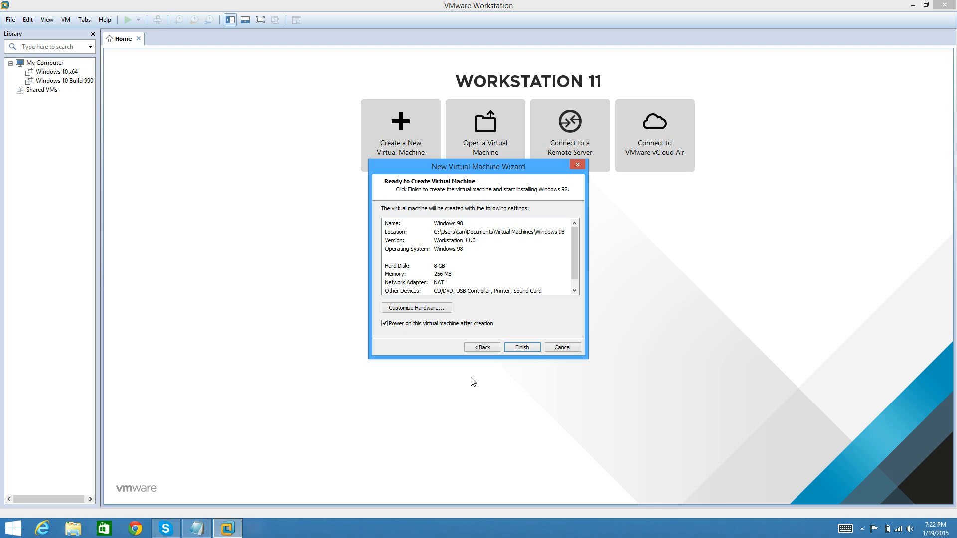
left_click(518, 348)
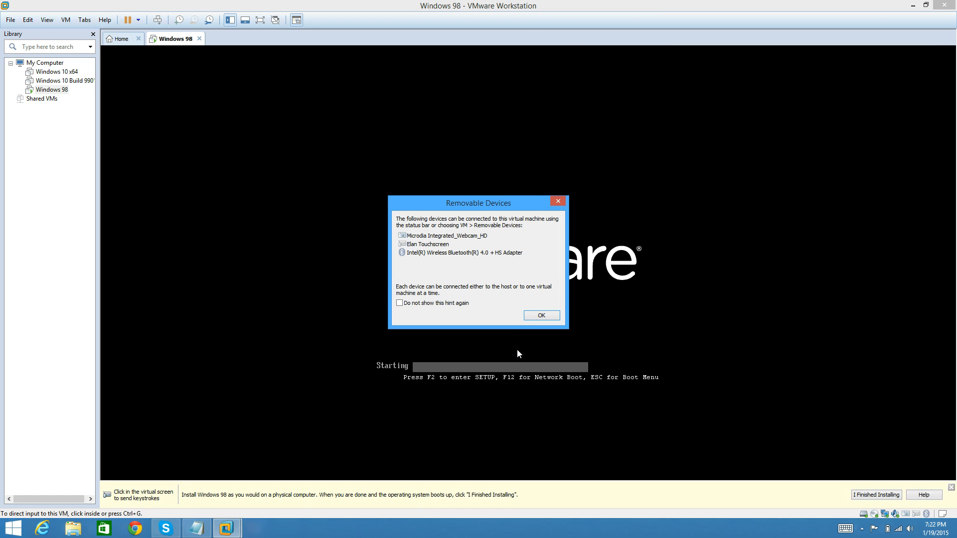
- Dismiss the removable devices hint, boot the virtual machine from CD-ROM and start Windows 98 Setup from CD-ROM
left_click(542, 317)
left_click(511, 291)
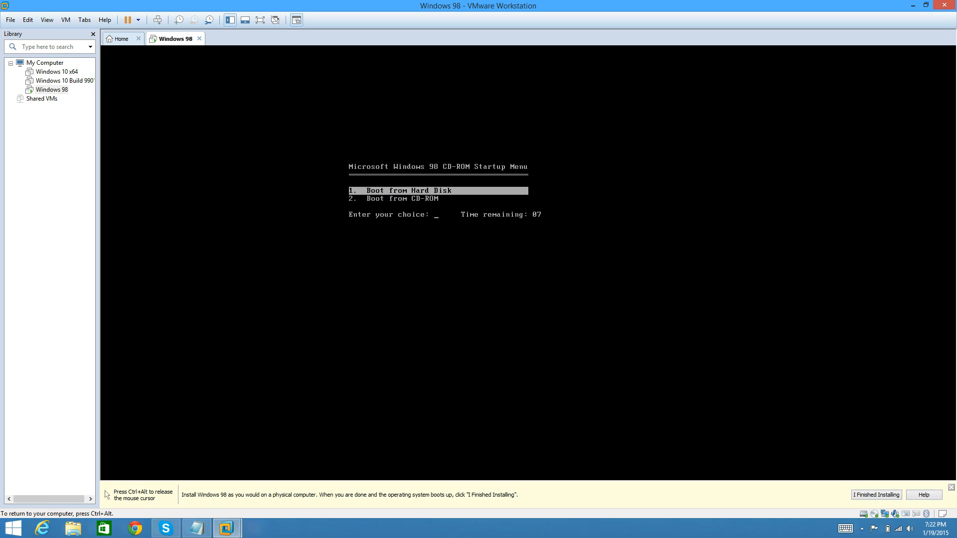
key("Down")
key("Return")
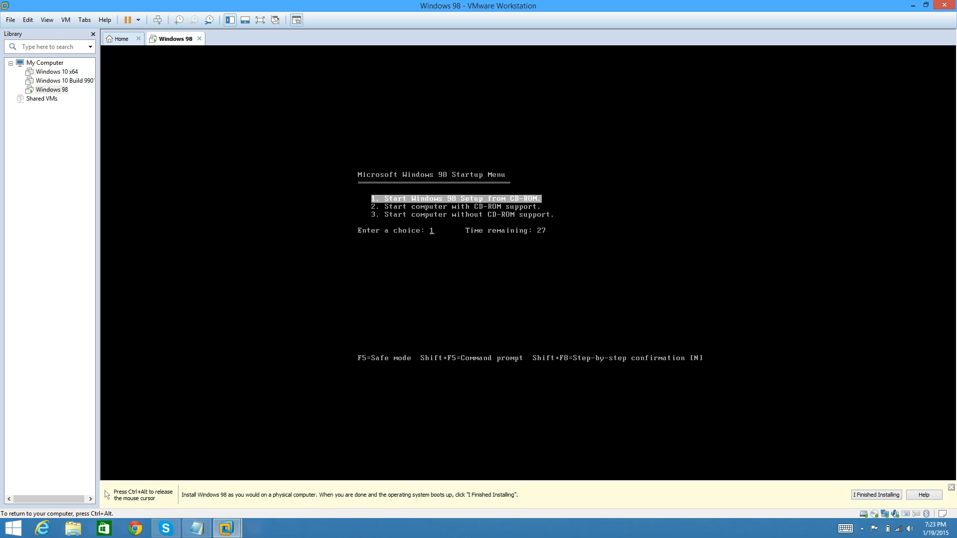
key("Return")
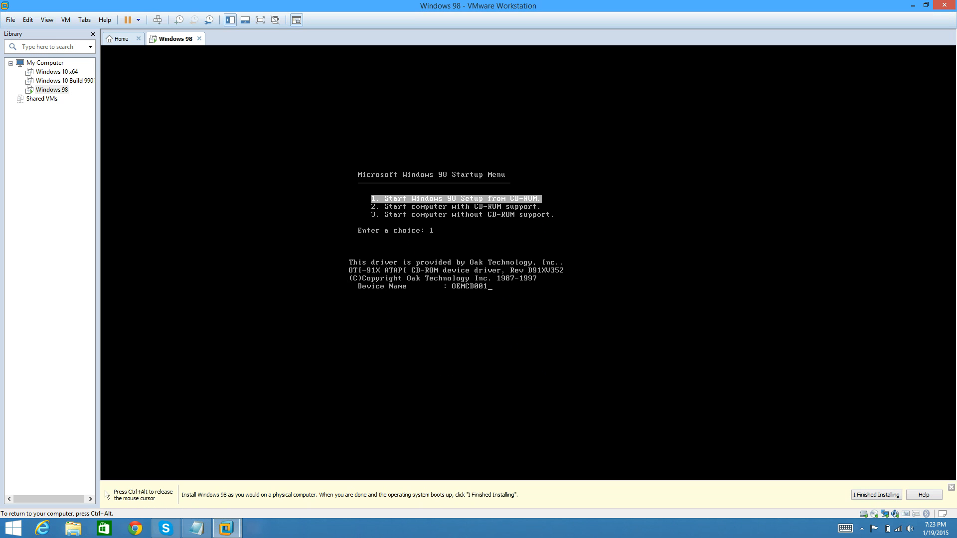
key("ctrl+alt")
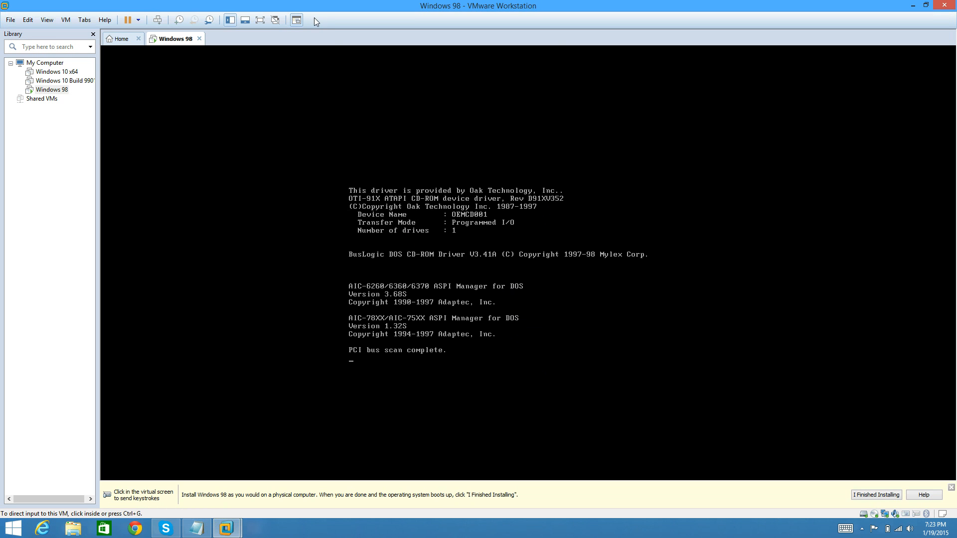
- Show the Windows 98 virtual machine in full screen and direct input to it
left_click(259, 22)
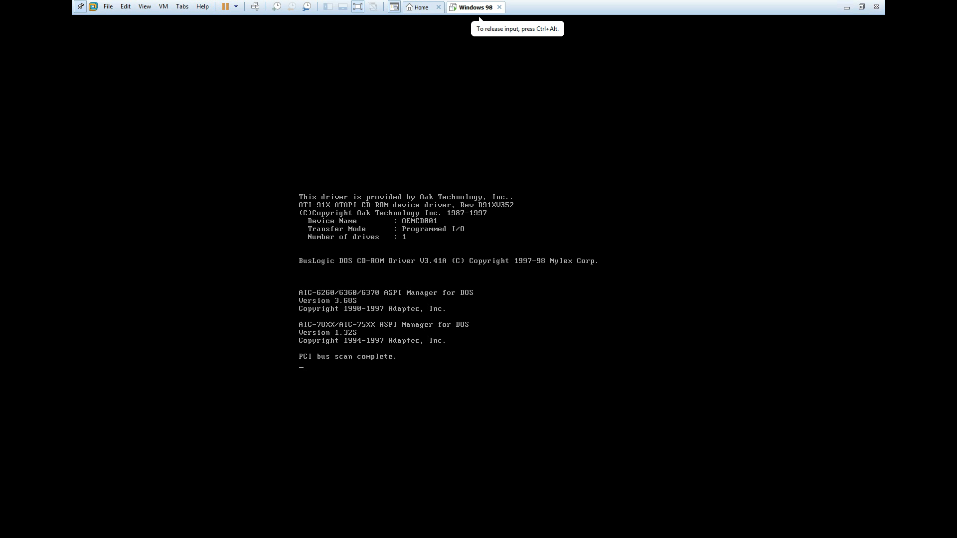
key("ctrl+alt")
left_click(449, 245)
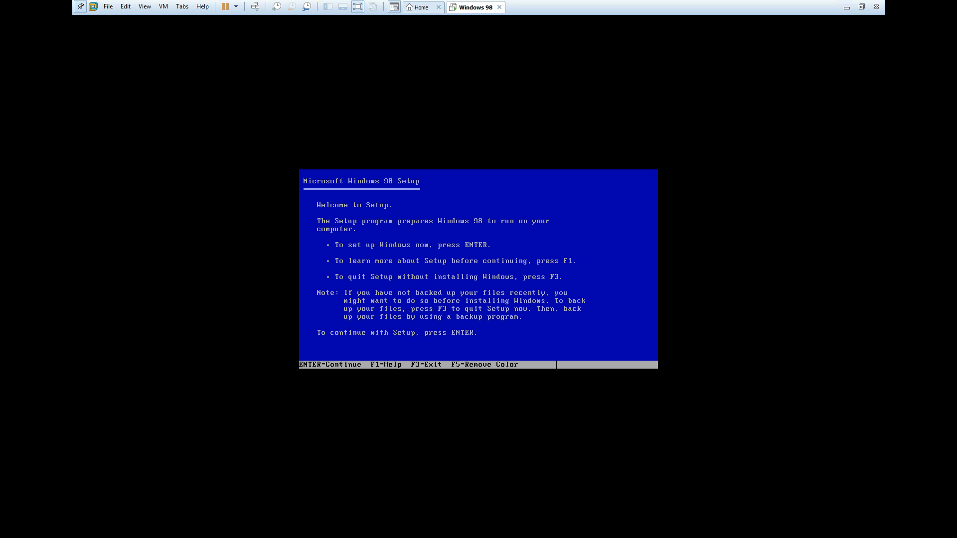
- Have Windows 98 Setup configure the unallocated disk space with large disk support enabled, and restart the virtual machine
key("Return")
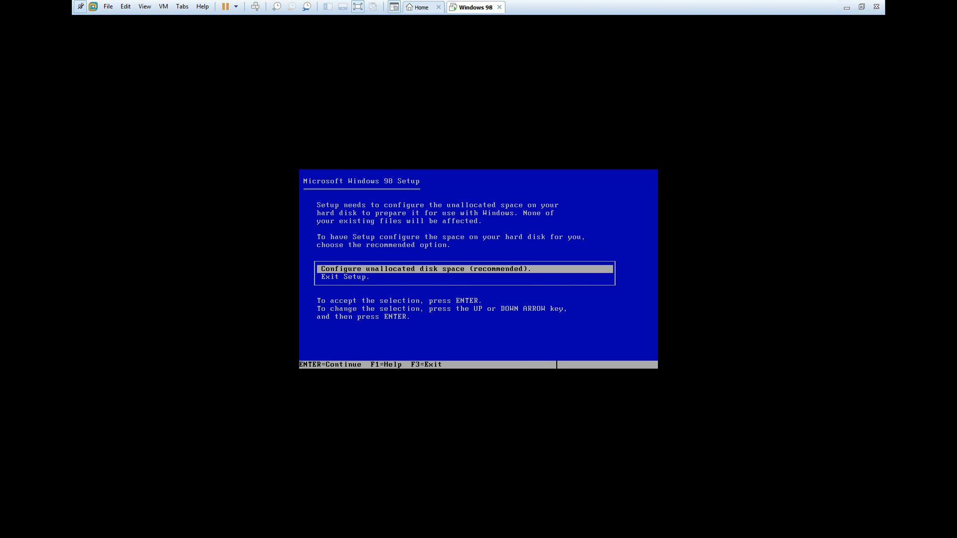
key("Return")
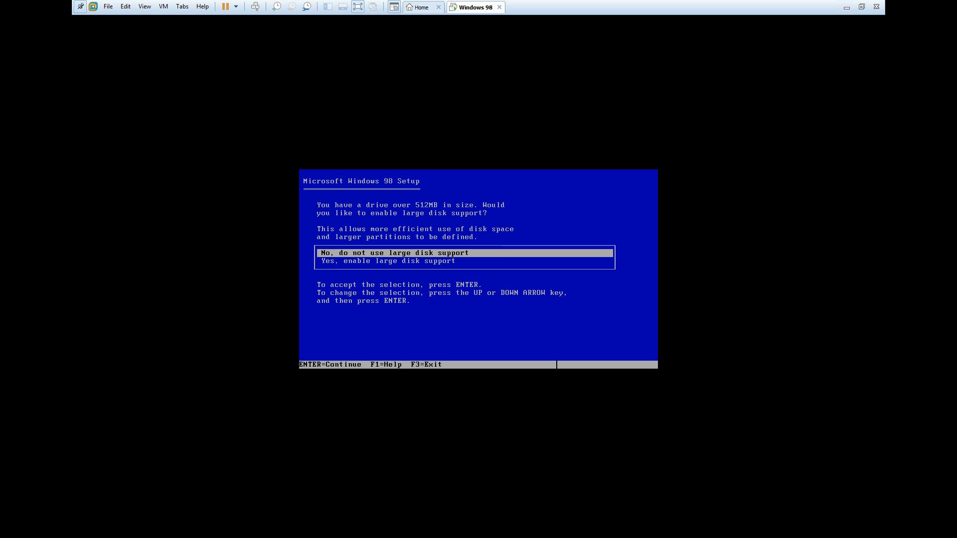
key("Down")
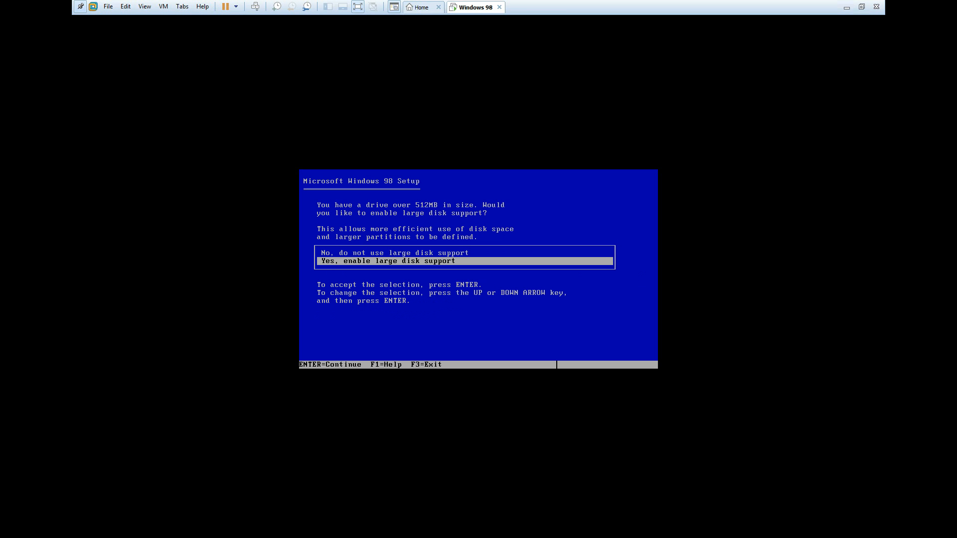
key("Return")
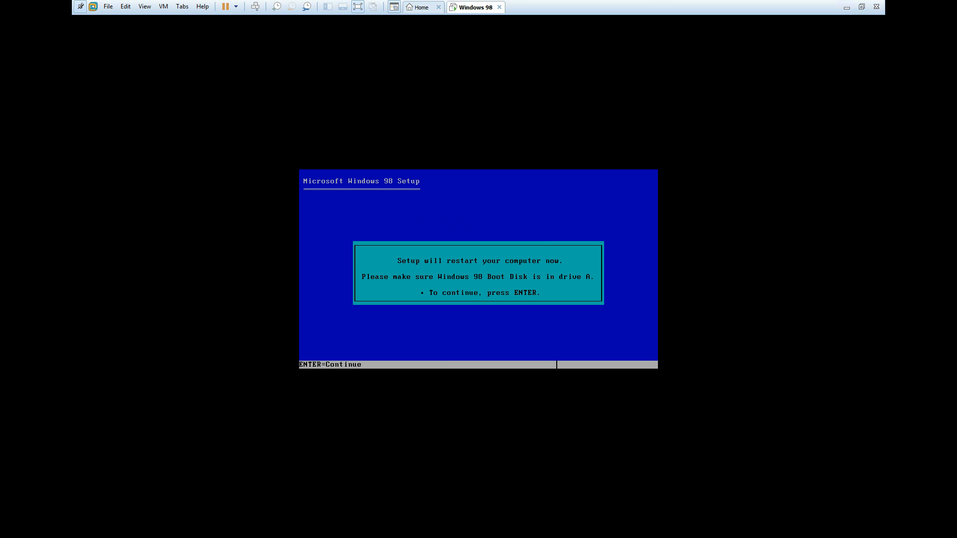
key("Return")
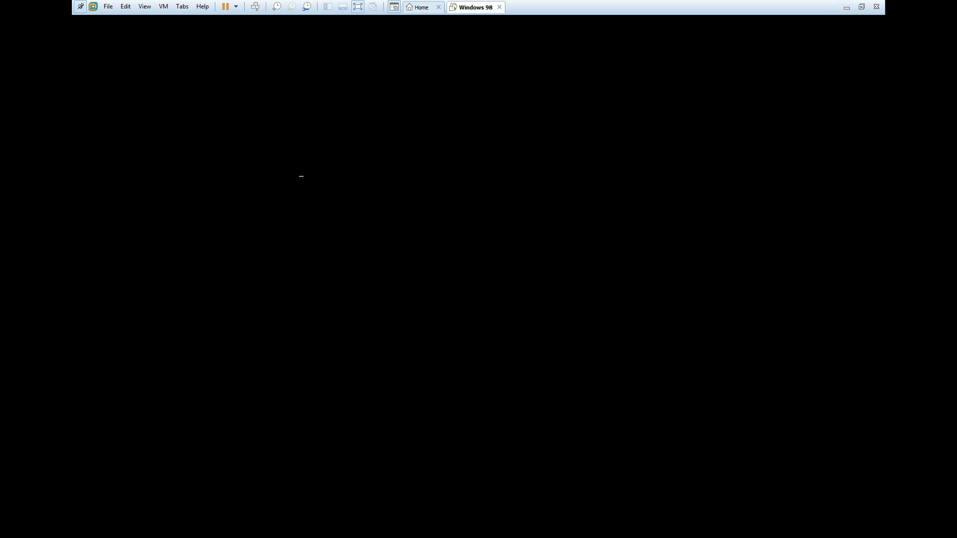
- Boot from CD-ROM again, start Windows 98 Setup from CD-ROM and let it perform the routine system check
key("Down")
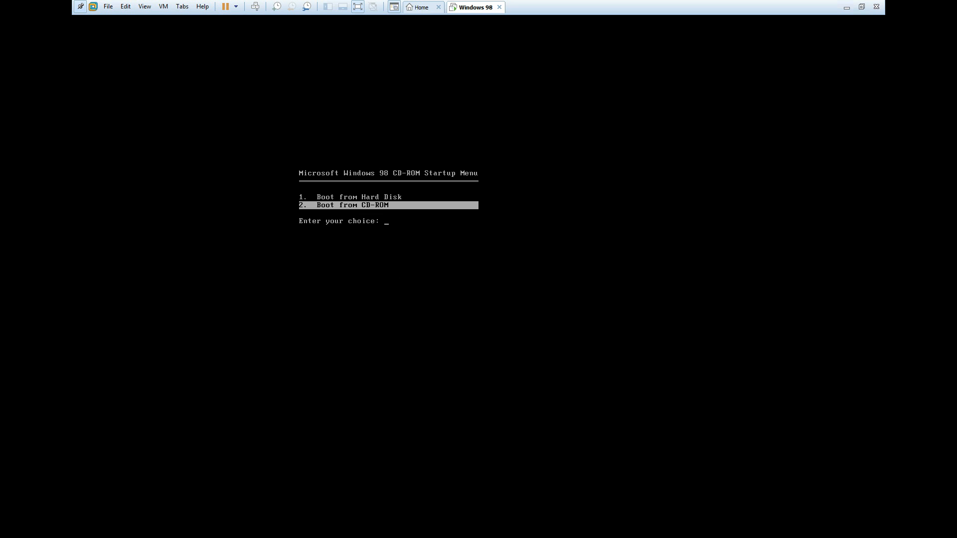
key("Return")
key("Return")
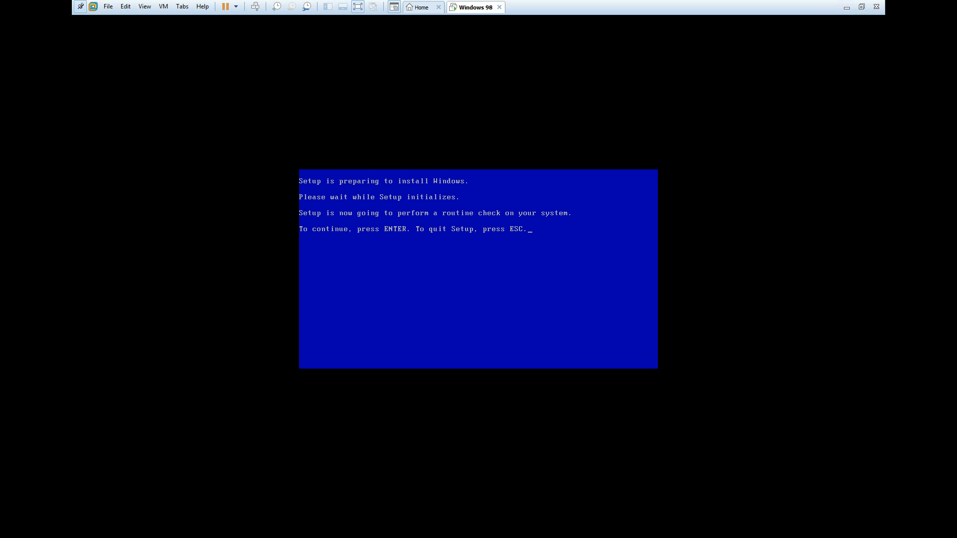
key("Return")
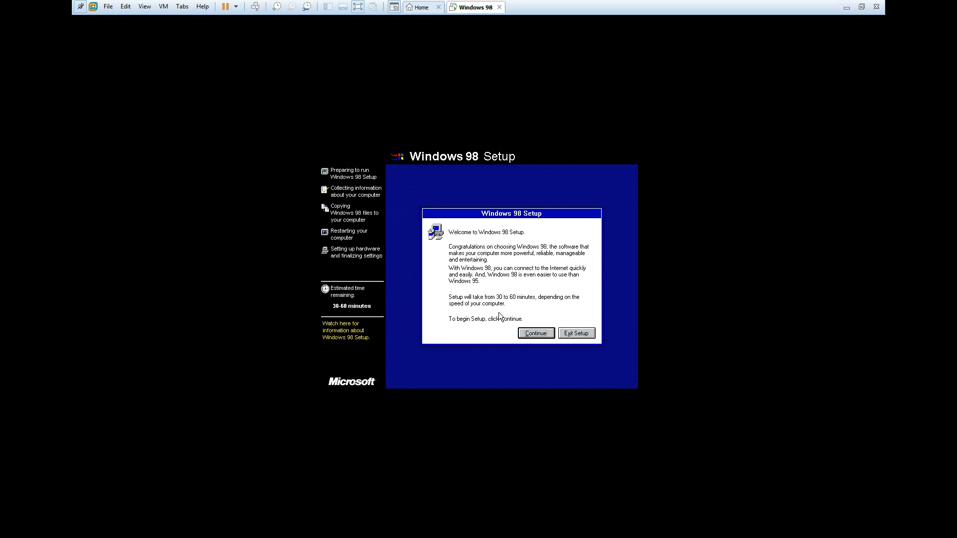
- Begin the graphical Setup with C:\WINDOWS as the install directory and the Typical setup option
left_click(541, 335)
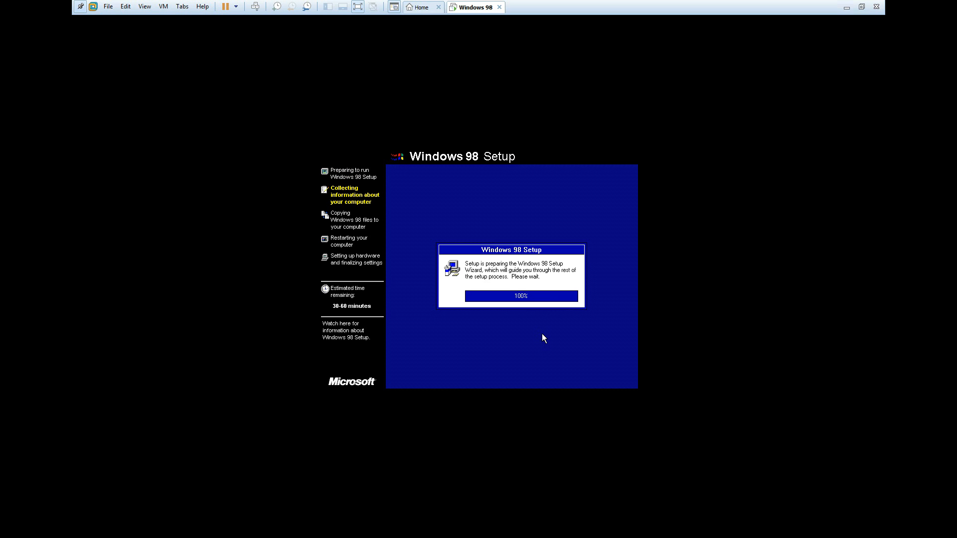
left_click(573, 351)
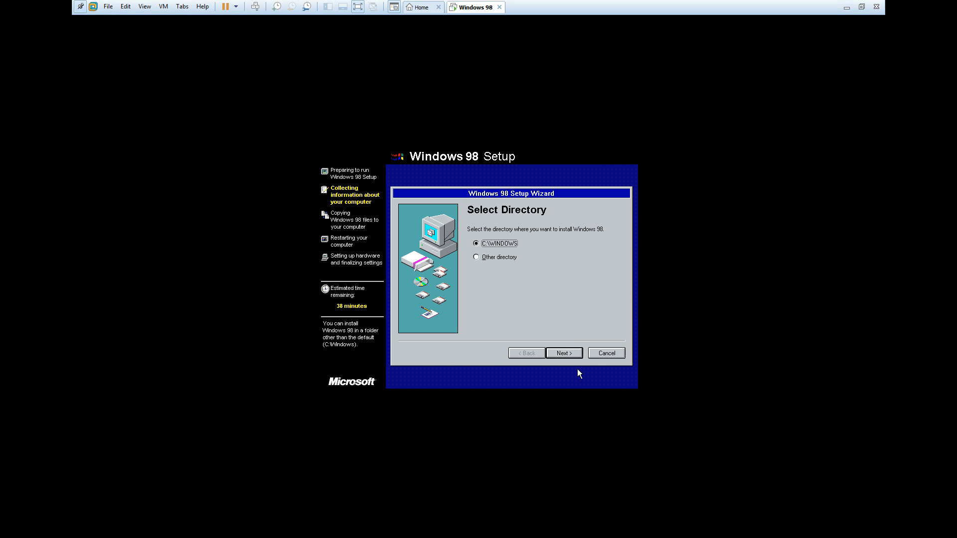
left_click(572, 348)
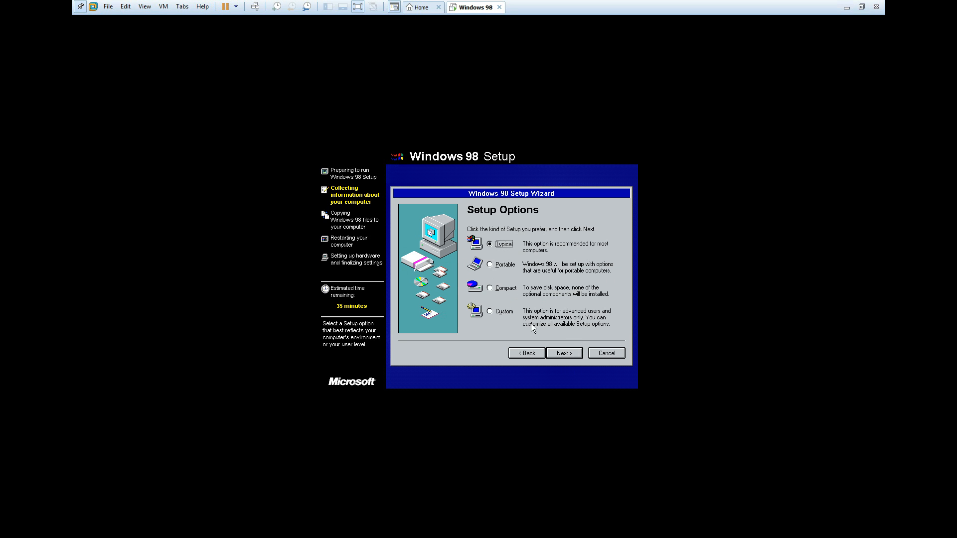
left_click(559, 355)
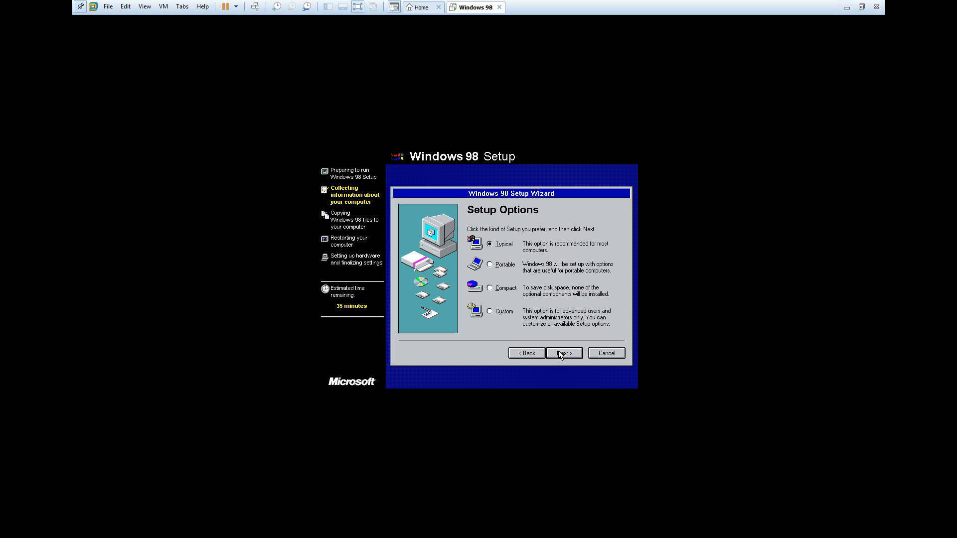
left_click(560, 354)
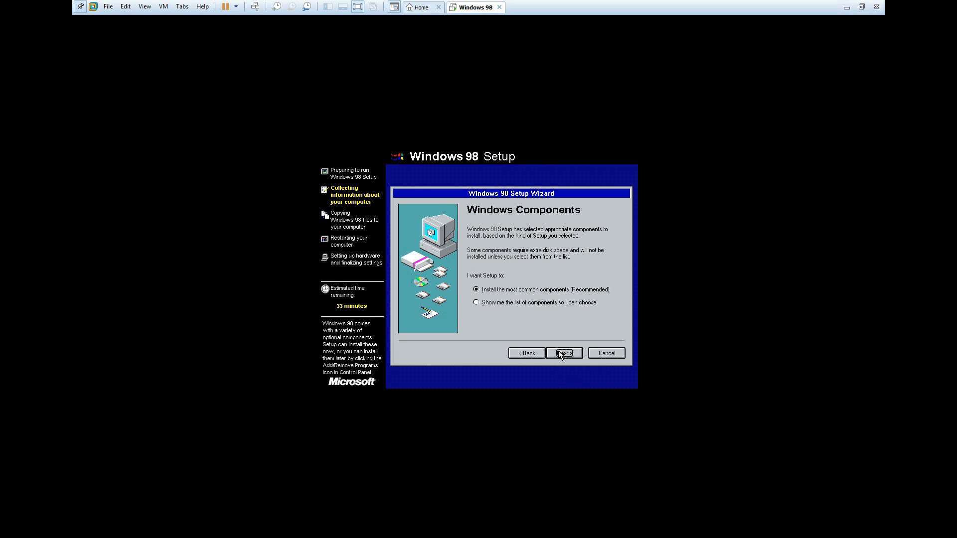
- Set the computer name to WIN98-PC, keeping WORKGROUP as the workgroup
key("BackSpace")
type("WIN98-PC")
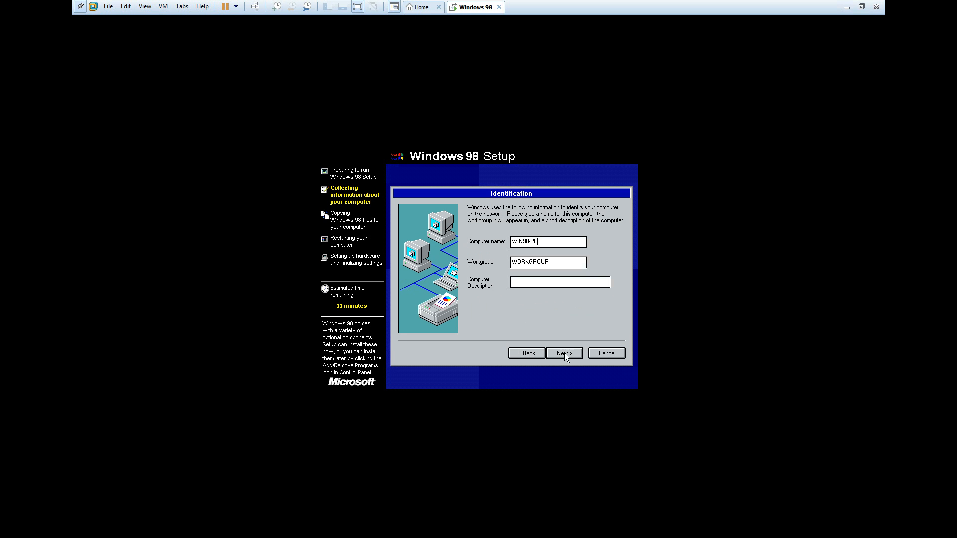
left_click(563, 353)
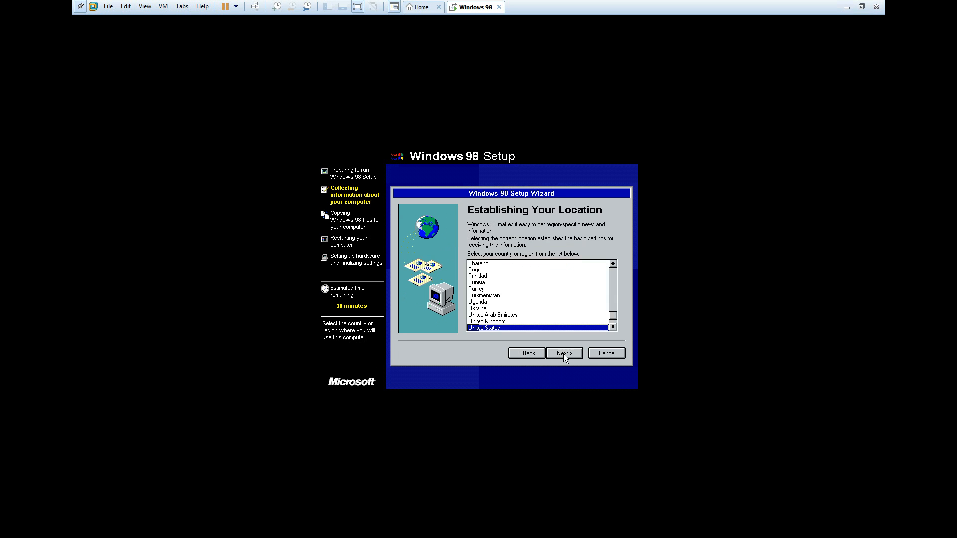
- Set the country or region to Canada and start copying the Windows 98 files
left_click(611, 264)
left_click(612, 264)
left_click(612, 264)
left_click(612, 264)
left_click(611, 264)
left_click(612, 264)
left_click(612, 264)
left_click(611, 264)
left_click(612, 264)
left_click(612, 264)
left_click(612, 264)
left_click(612, 264)
left_click(612, 264)
left_click(612, 264)
left_click(612, 264)
left_click(612, 264)
left_click(612, 264)
left_click(612, 264)
left_click(612, 264)
left_click(612, 264)
left_click(611, 264)
left_click(611, 264)
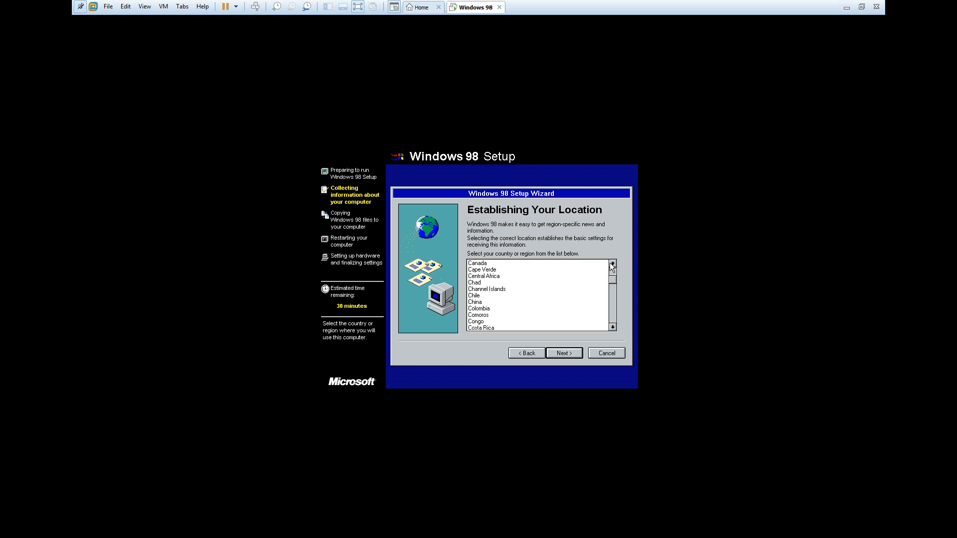
left_click(482, 266)
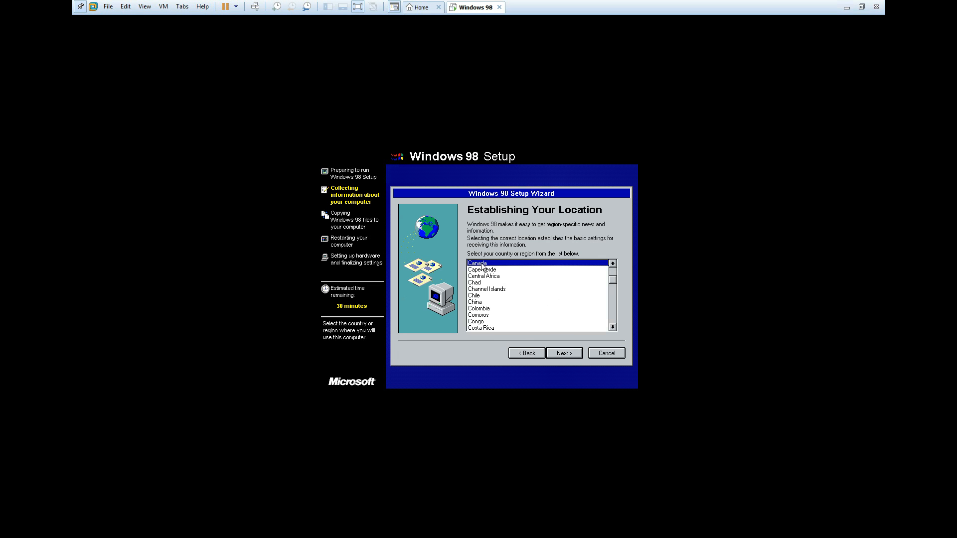
left_click(572, 352)
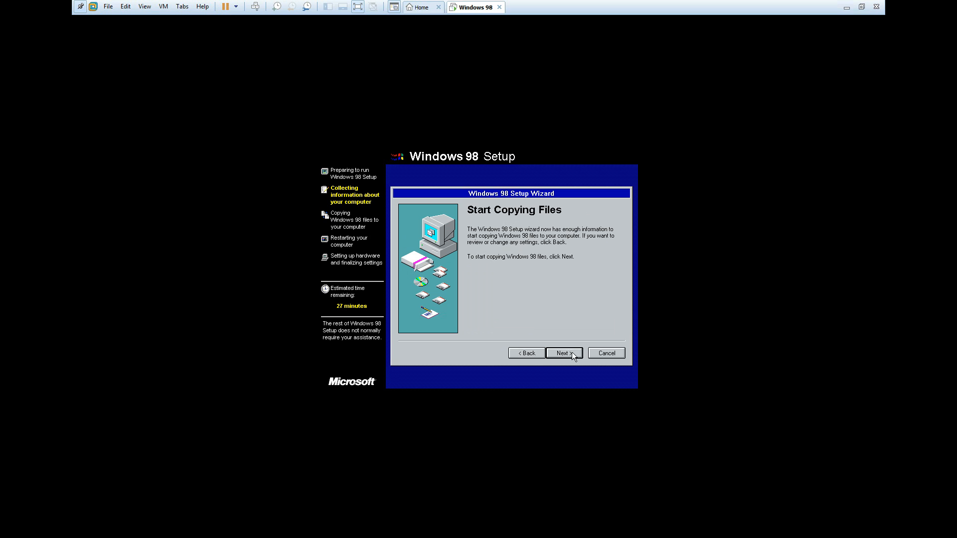
left_click(564, 353)
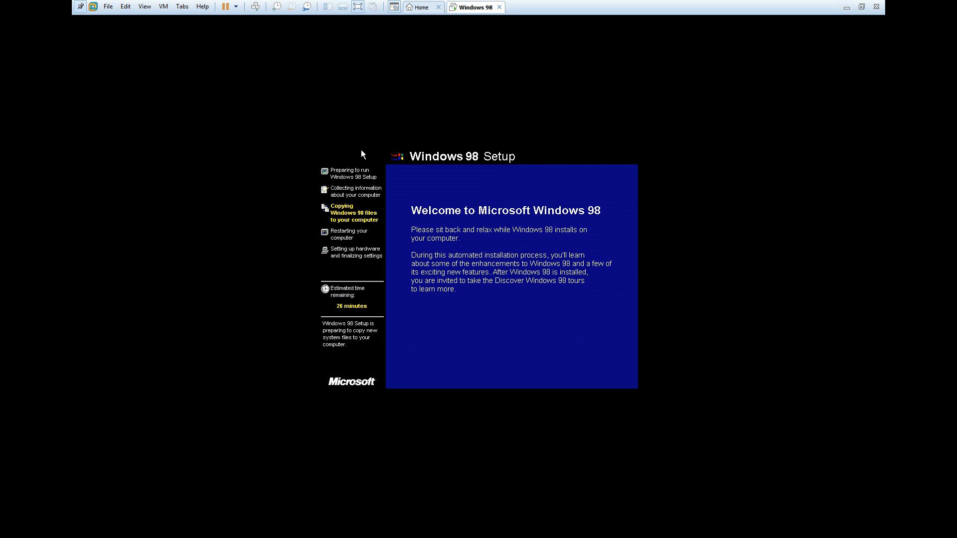
left_click(358, 7)
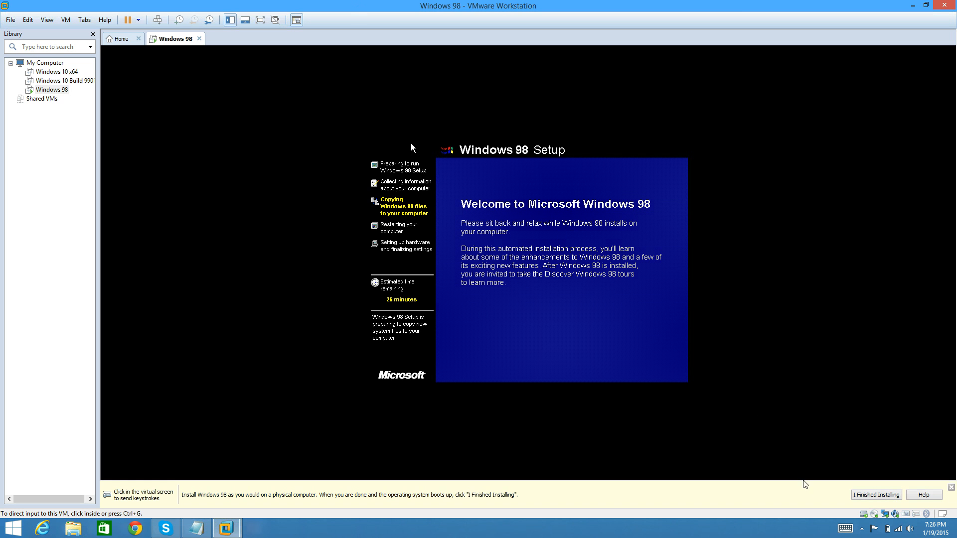
left_click(861, 529)
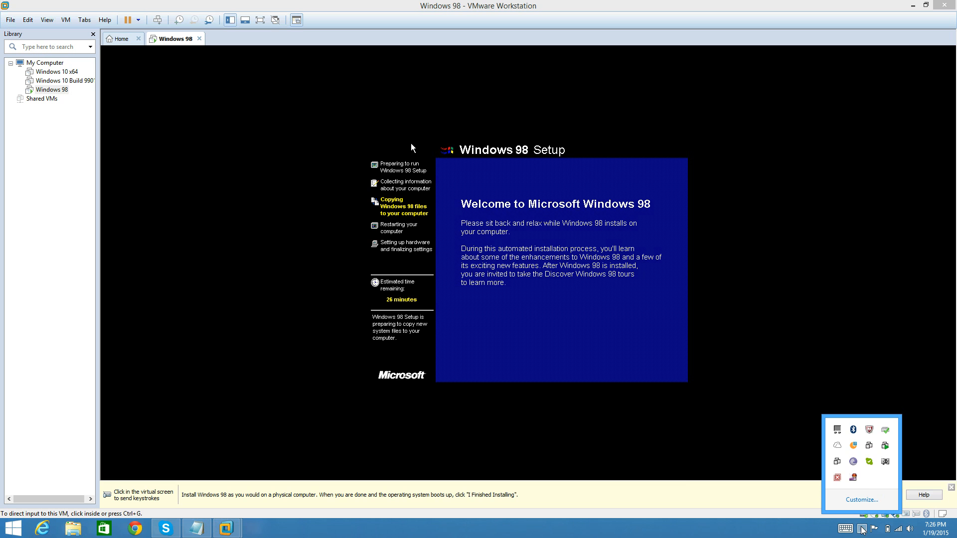
right_click(853, 478)
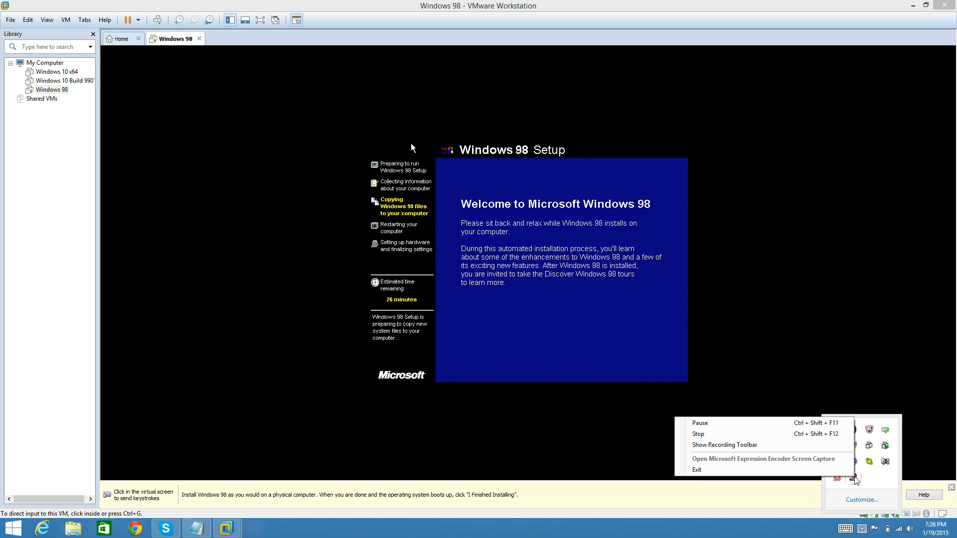
left_click(781, 424)
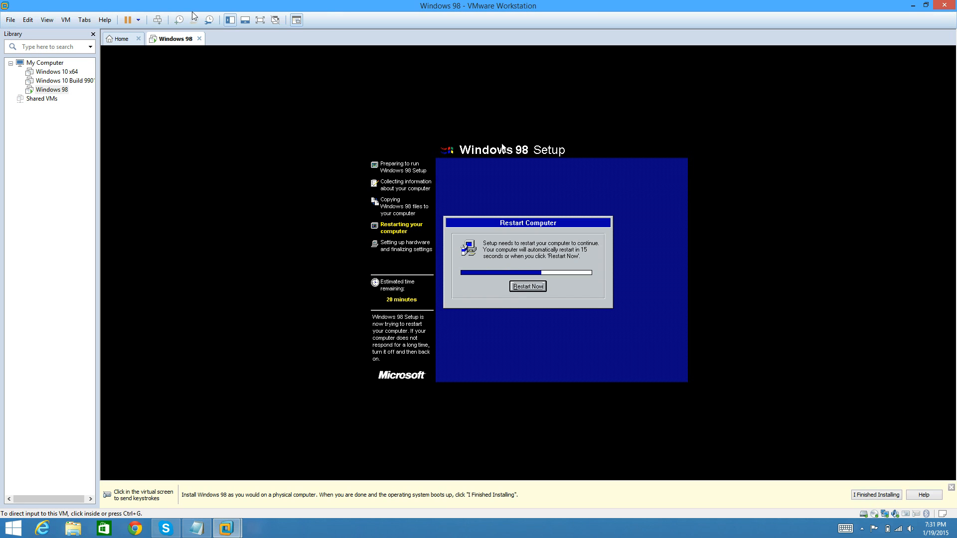
left_click(259, 20)
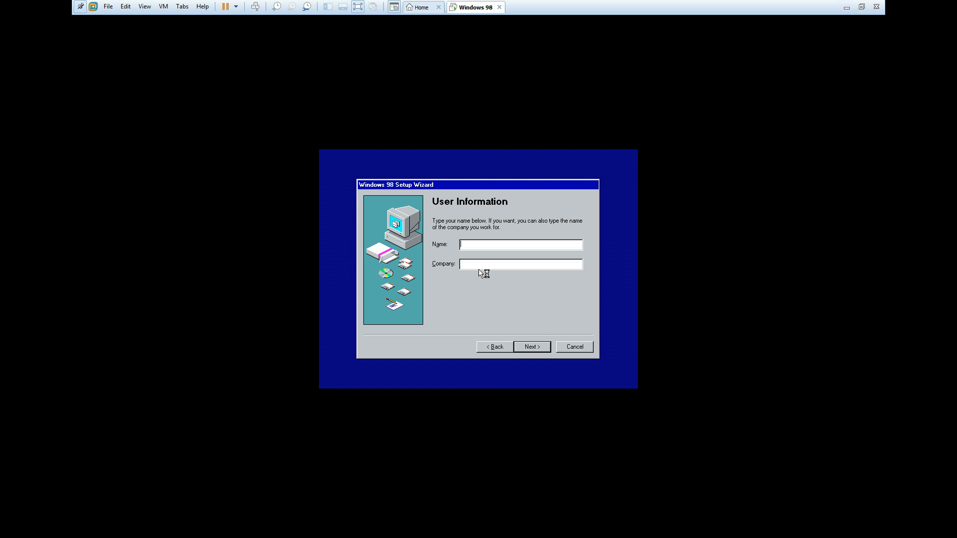
- Enter the user's name in the User Information, leaving the company blank, and accept the License Agreement
type("Ian")
left_click(541, 349)
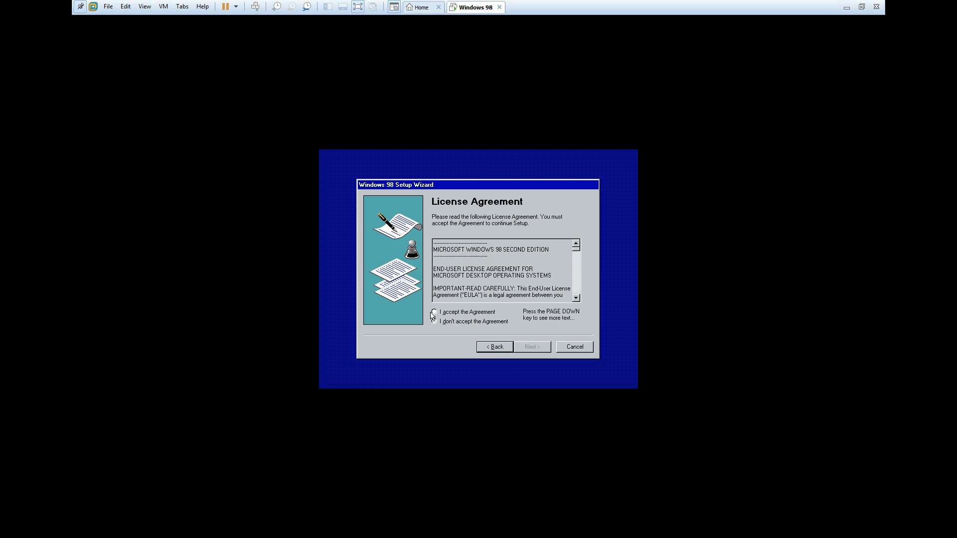
left_click(434, 312)
left_click(535, 345)
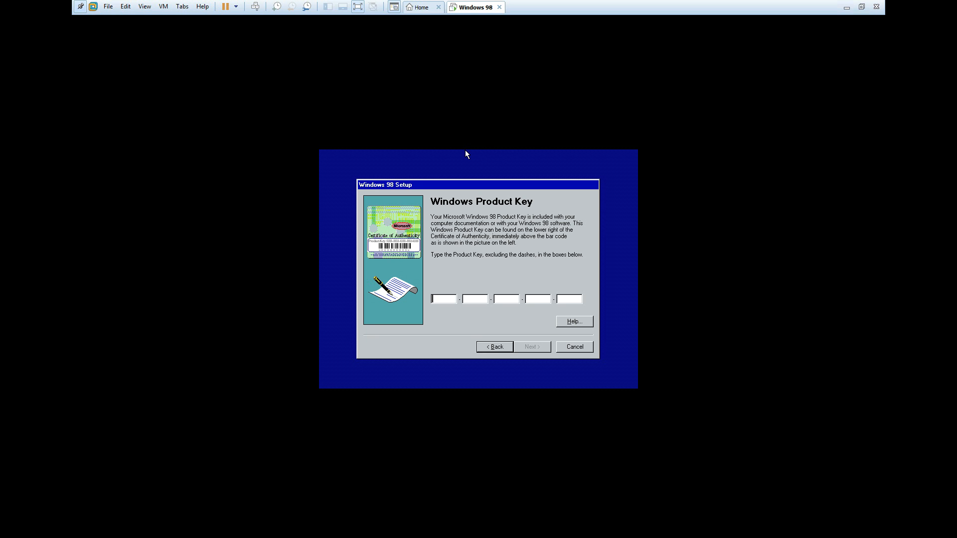
key("ctrl+alt")
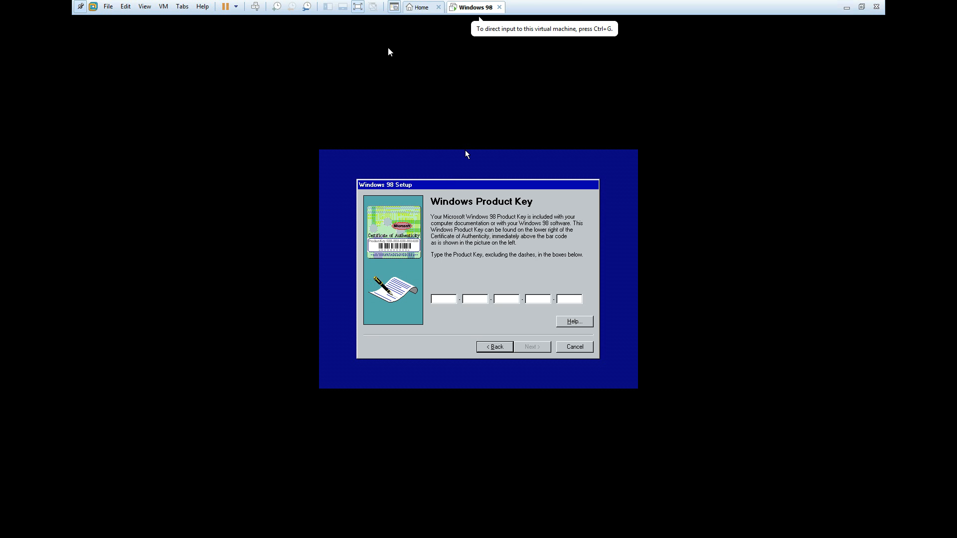
left_click(357, 7)
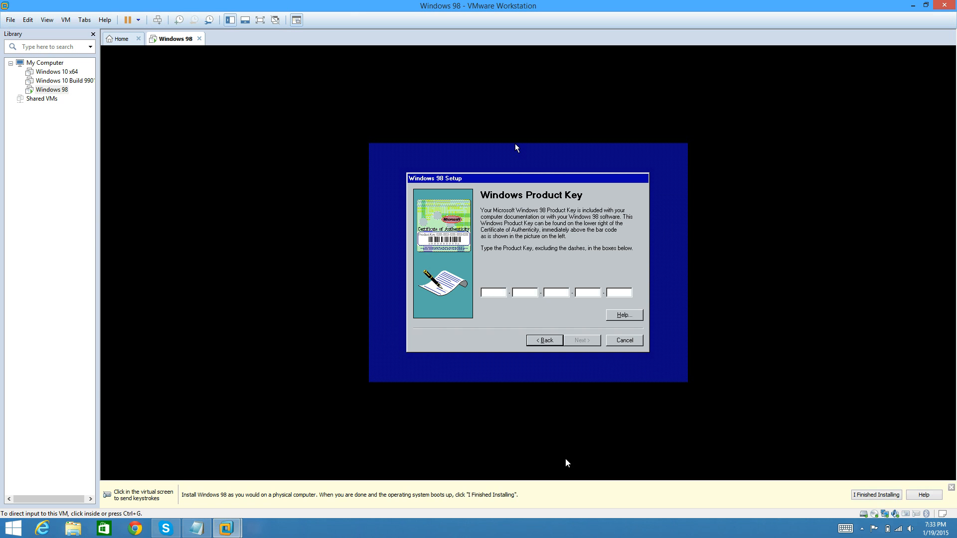
left_click(862, 529)
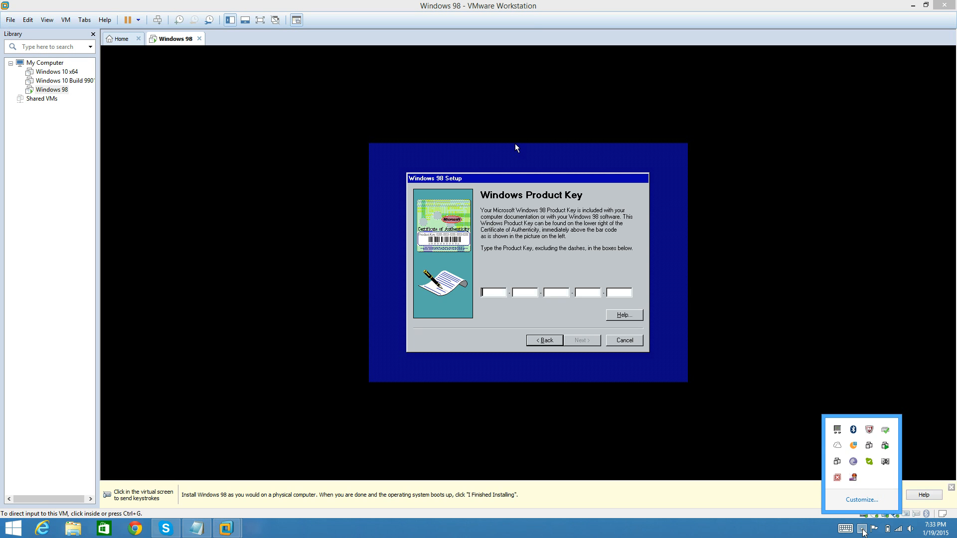
right_click(853, 478)
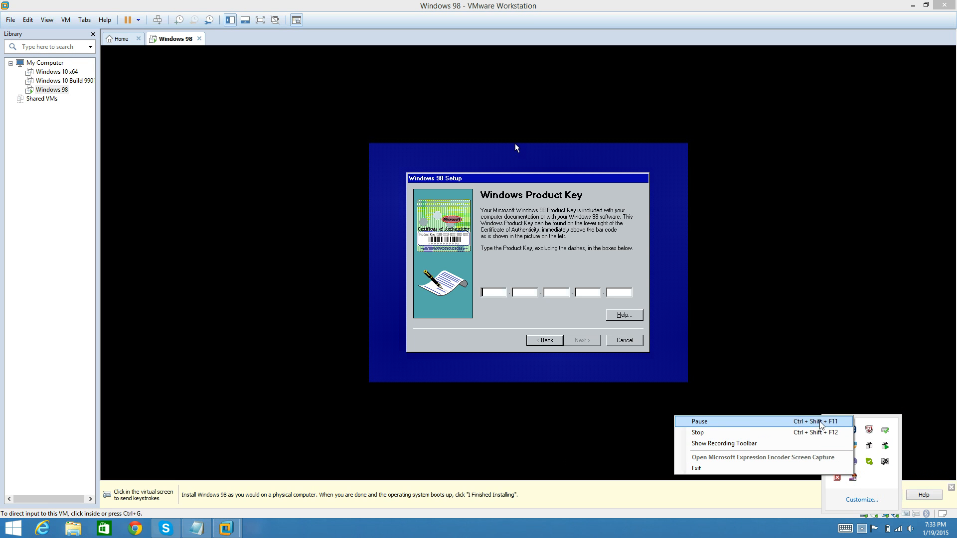
left_click(817, 422)
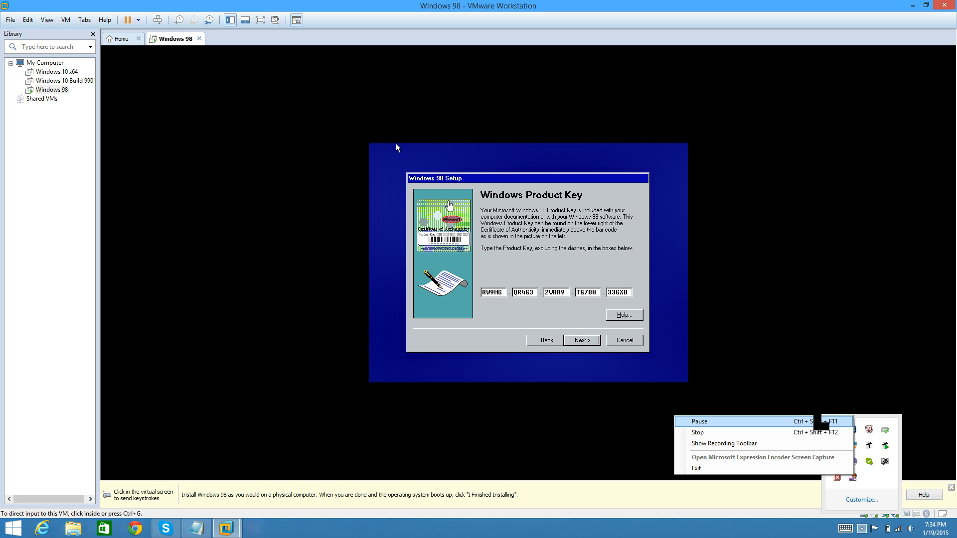
- Enter the Windows product key, return the virtual machine to full screen and submit the key
left_click(395, 148)
key("ctrl+alt")
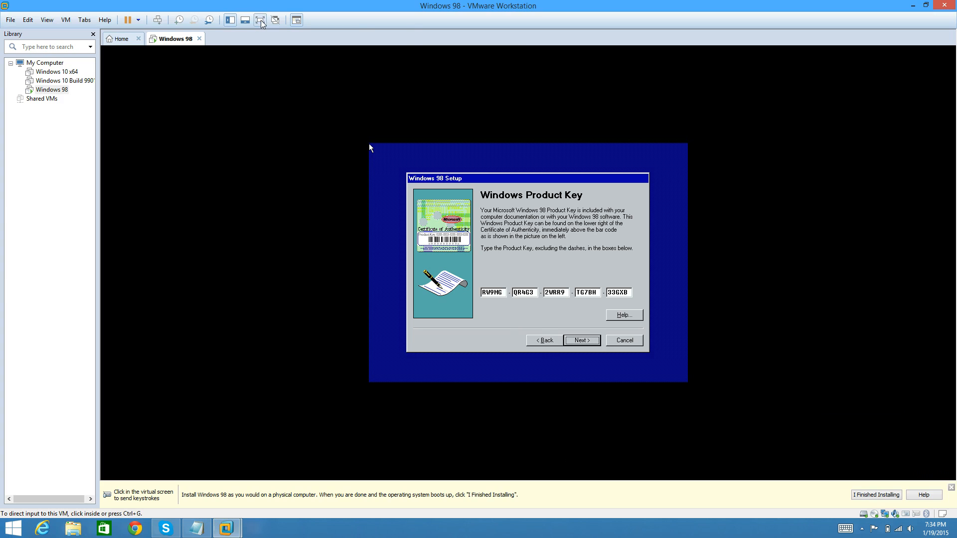
left_click(261, 20)
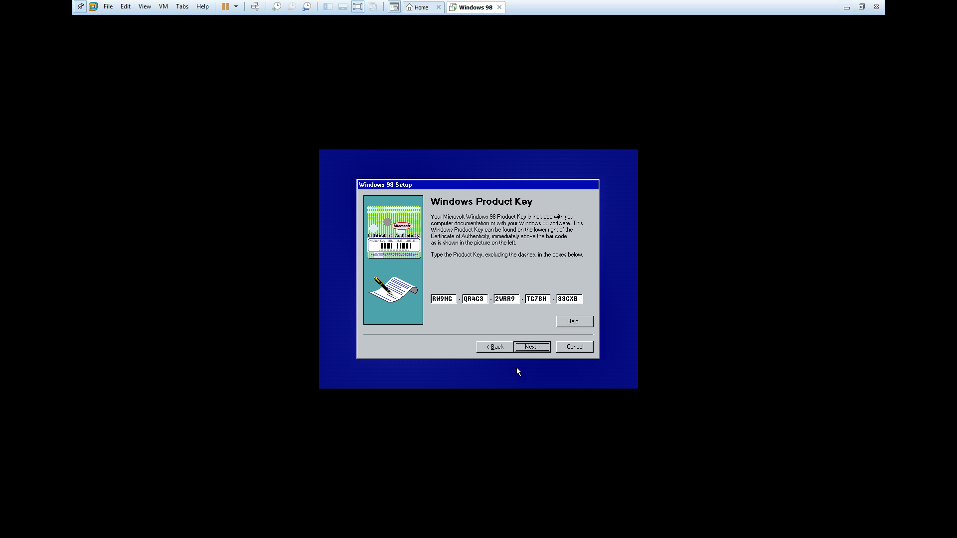
left_click(532, 350)
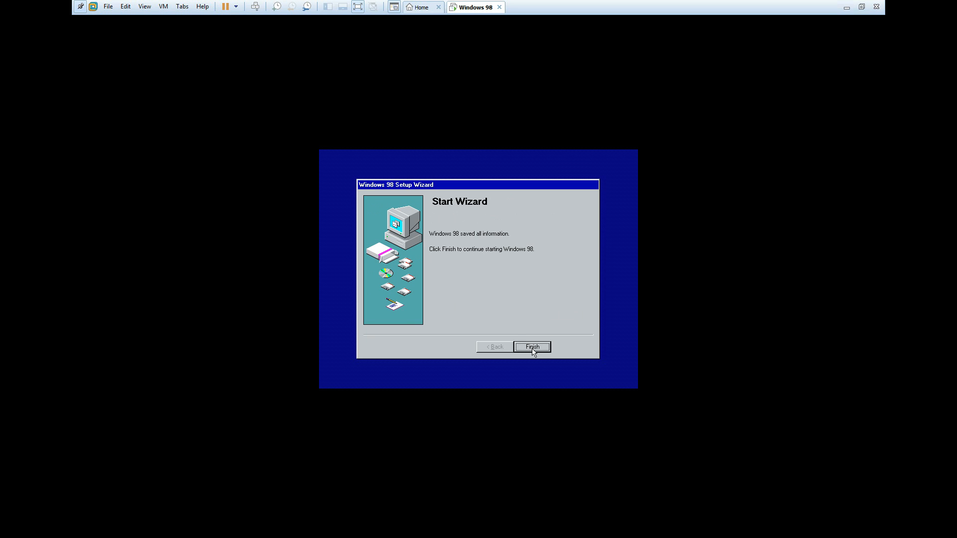
- Finish the Windows 98 Setup Wizard to continue starting Windows 98
left_click(532, 347)
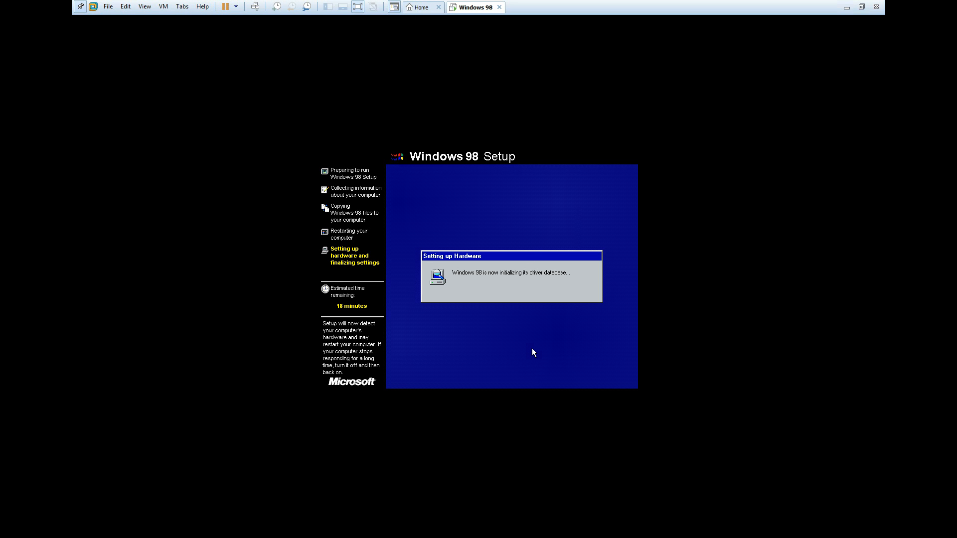
left_click(357, 7)
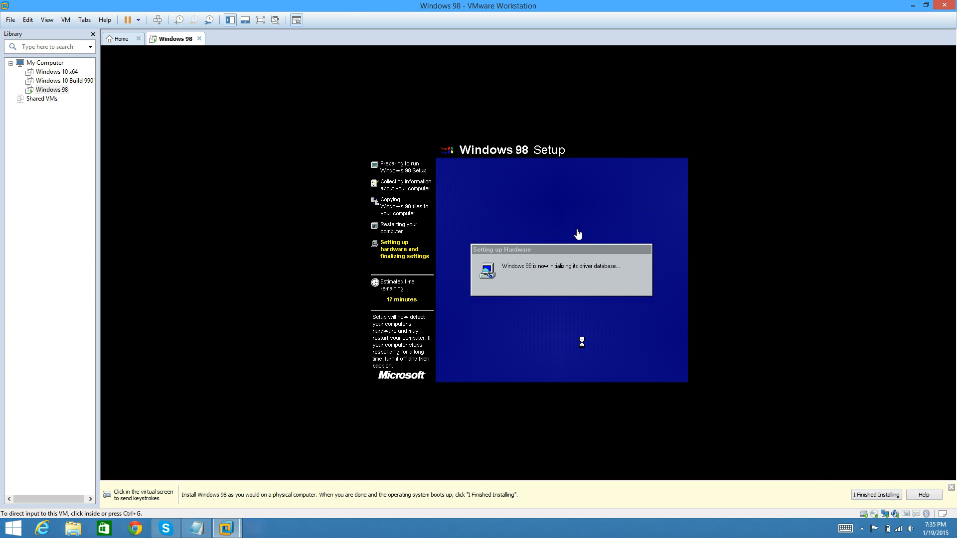
left_click(862, 529)
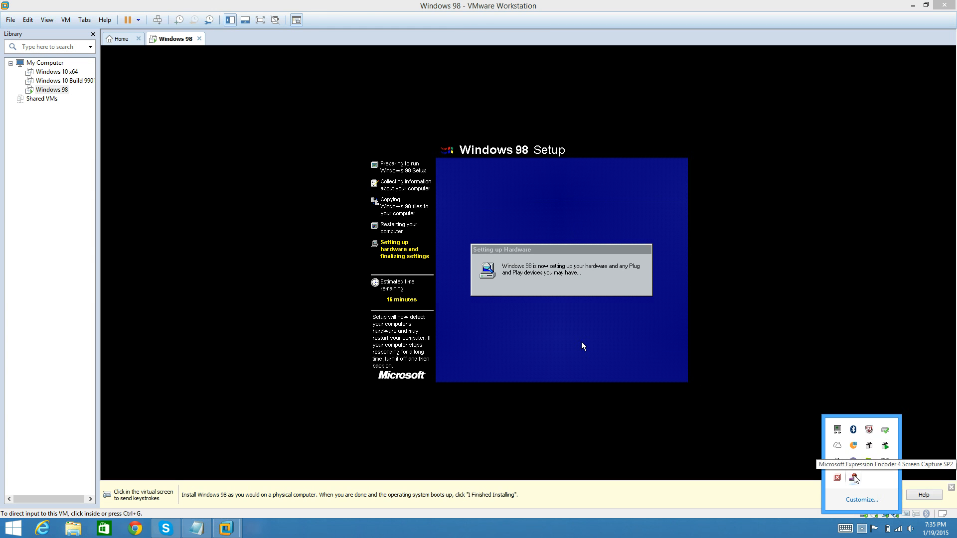
right_click(853, 478)
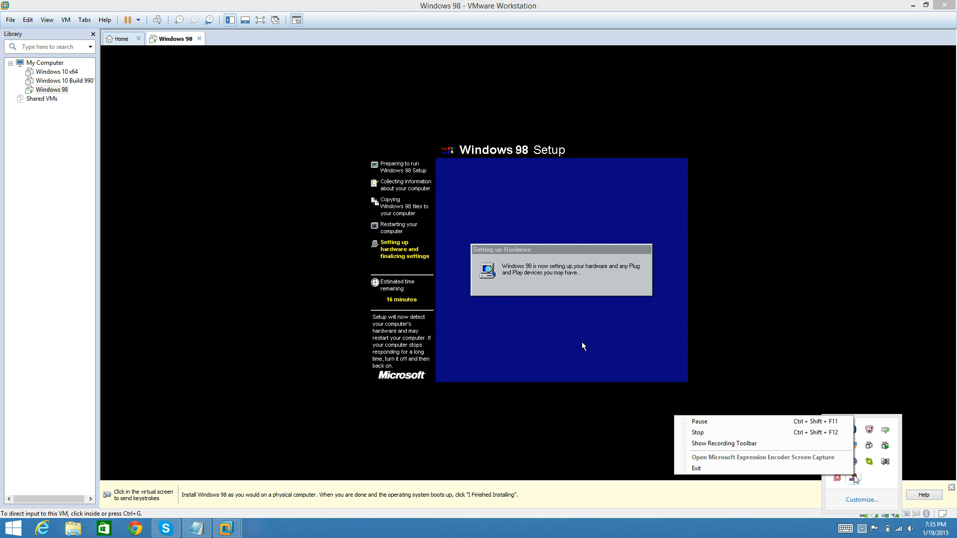
left_click(803, 422)
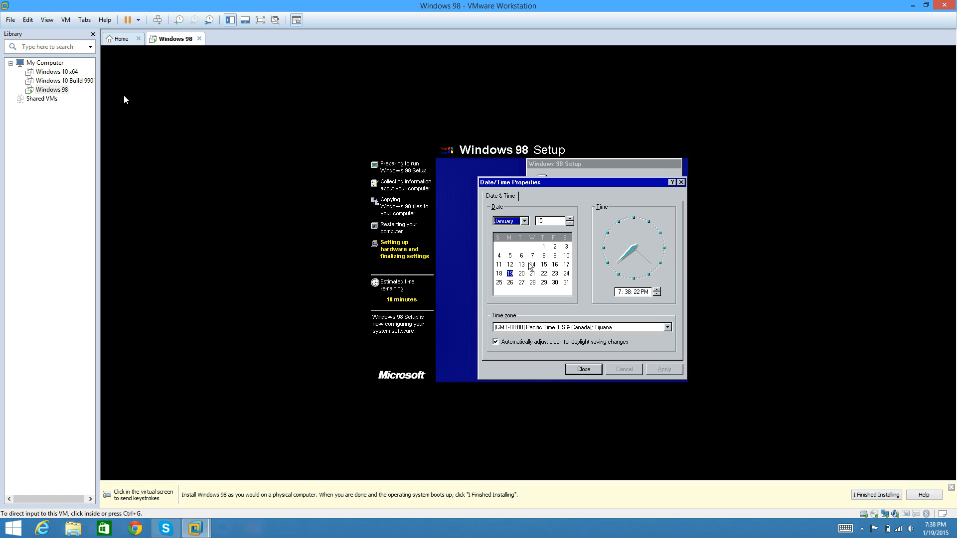
- Return the virtual machine to full screen and set the time zone to (GMT-05:00) Eastern Time (US & Canada), accepting the date and time
left_click(260, 20)
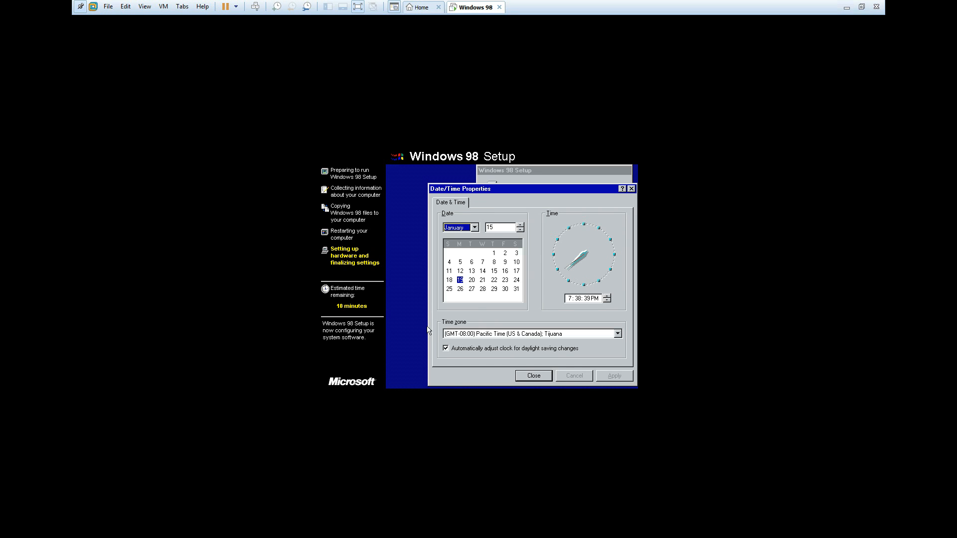
left_click(556, 336)
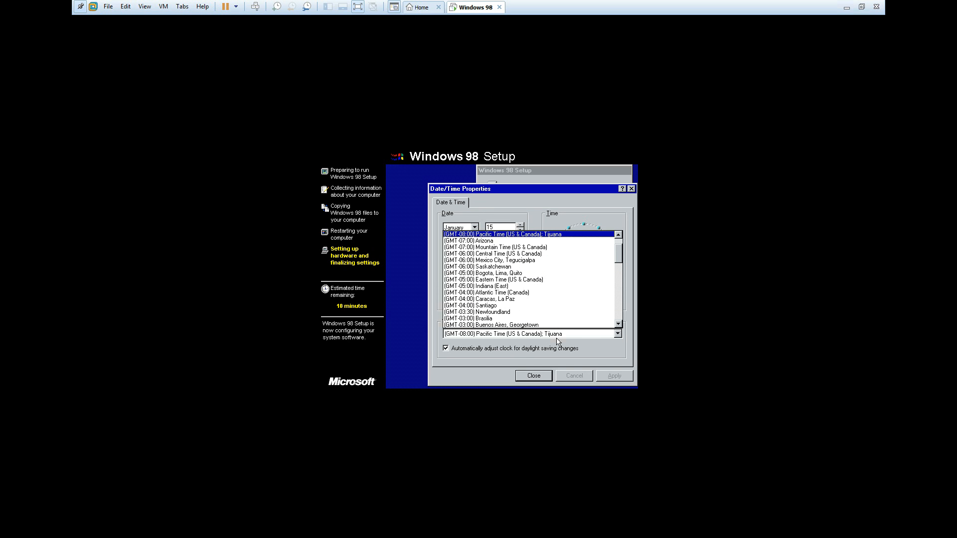
left_click(550, 284)
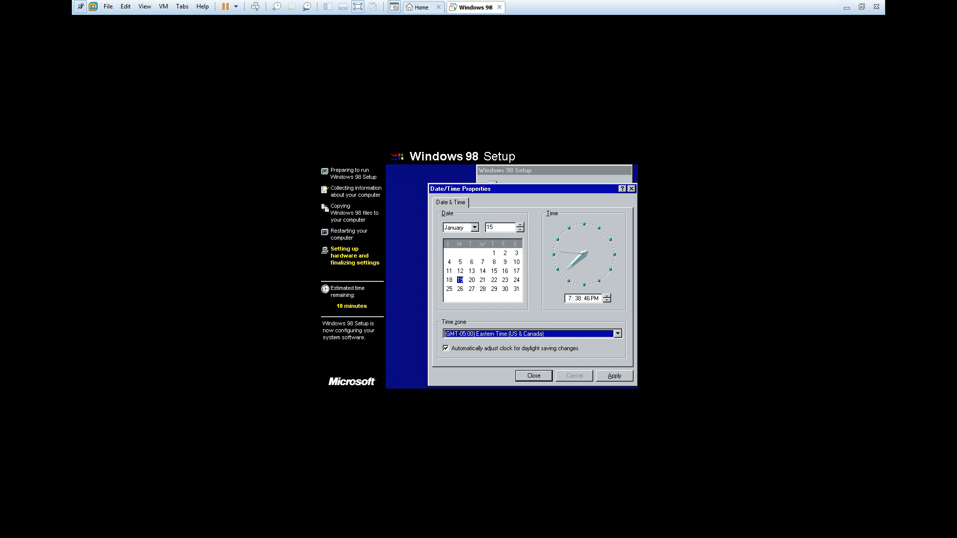
left_click(623, 377)
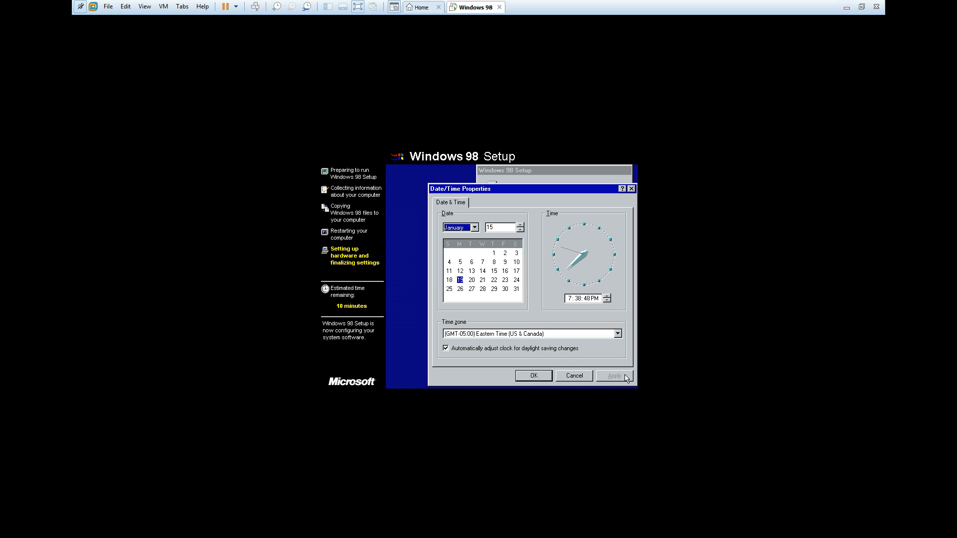
left_click(534, 375)
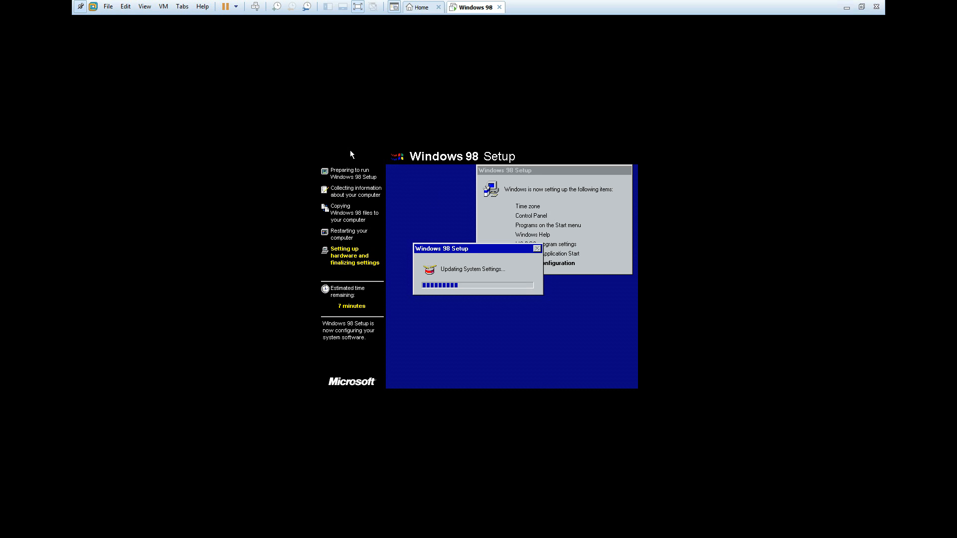
key("ctrl+alt")
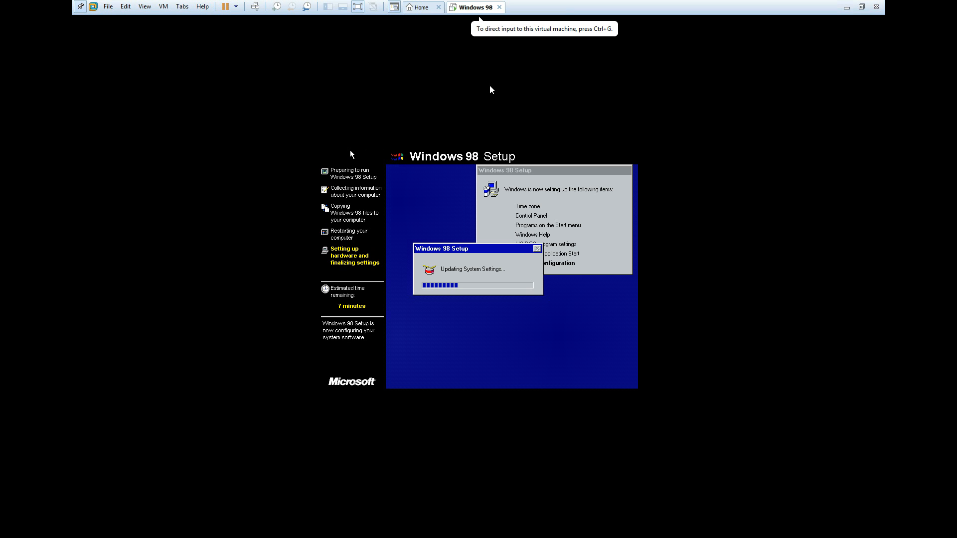
left_click(358, 7)
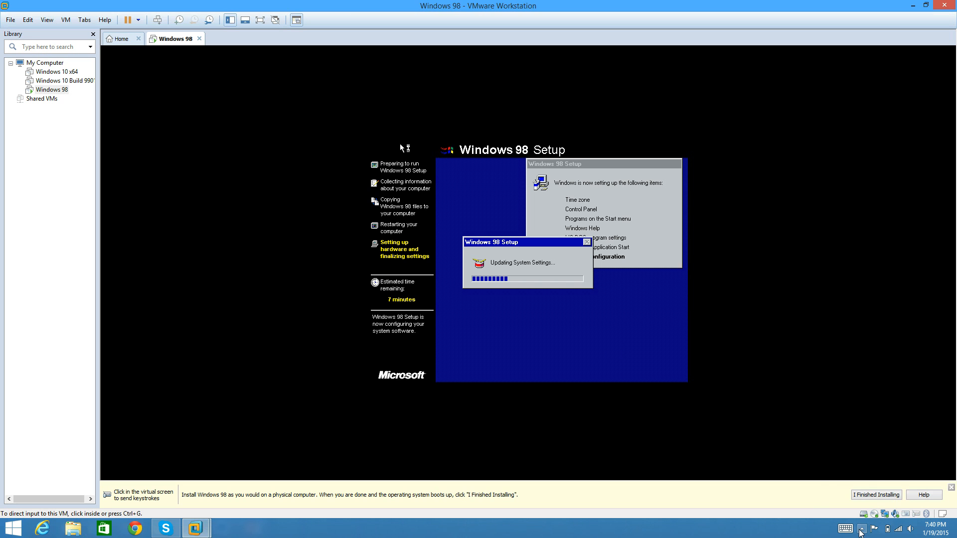
left_click(861, 528)
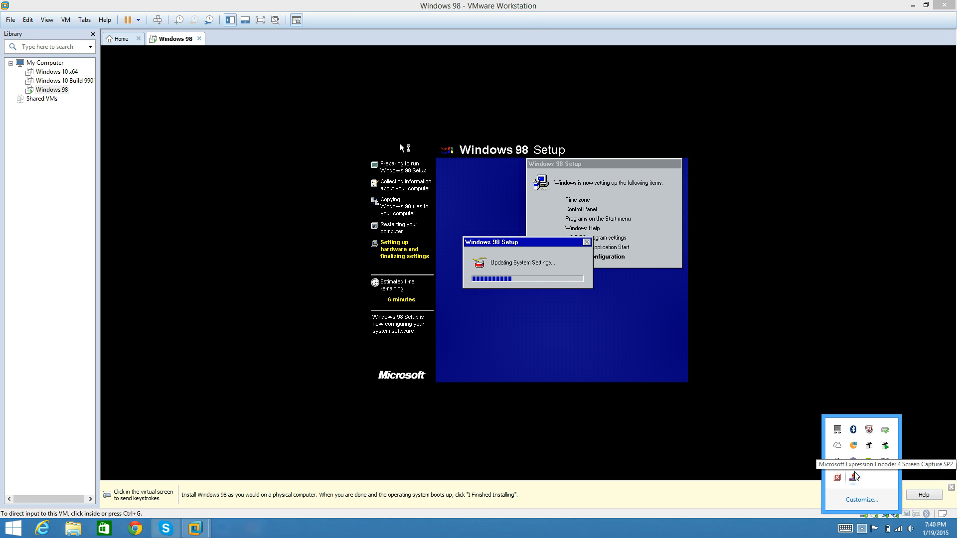
right_click(854, 476)
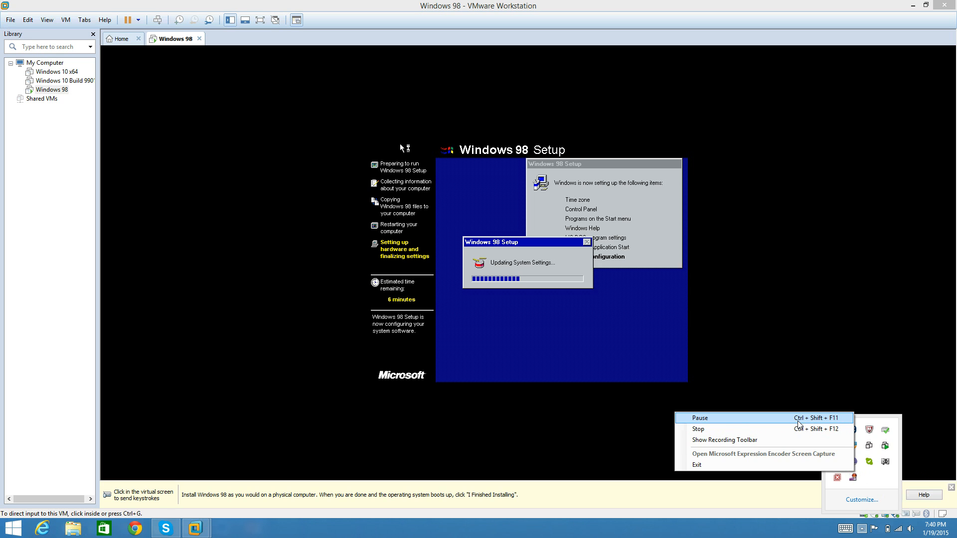
left_click(797, 419)
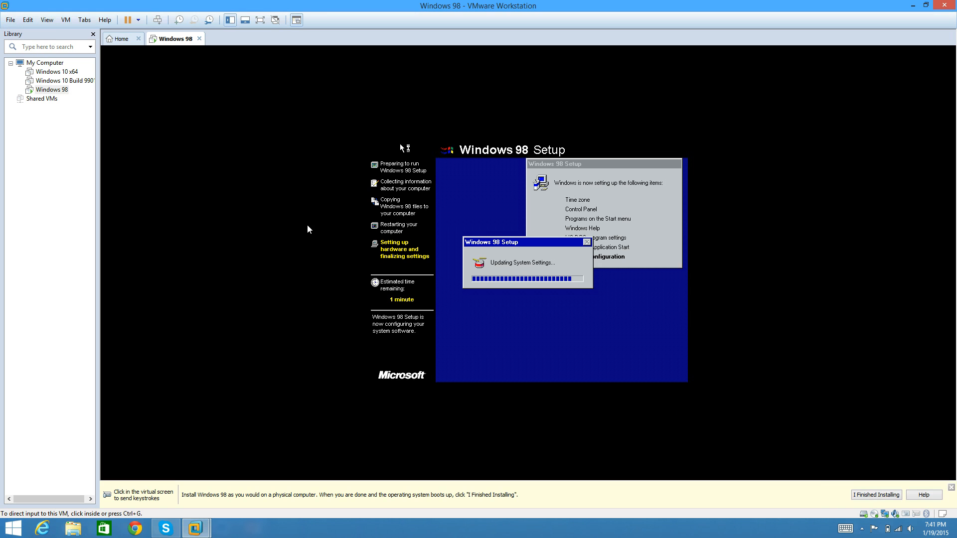
- Restart the computer from Setup in full screen and log on to Microsoft Networking with the password left blank
left_click(260, 20)
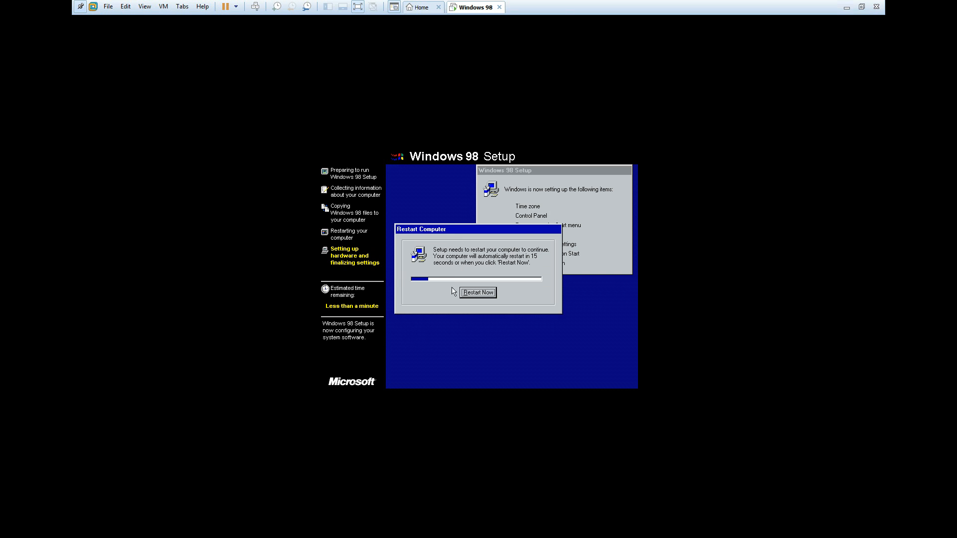
left_click(467, 291)
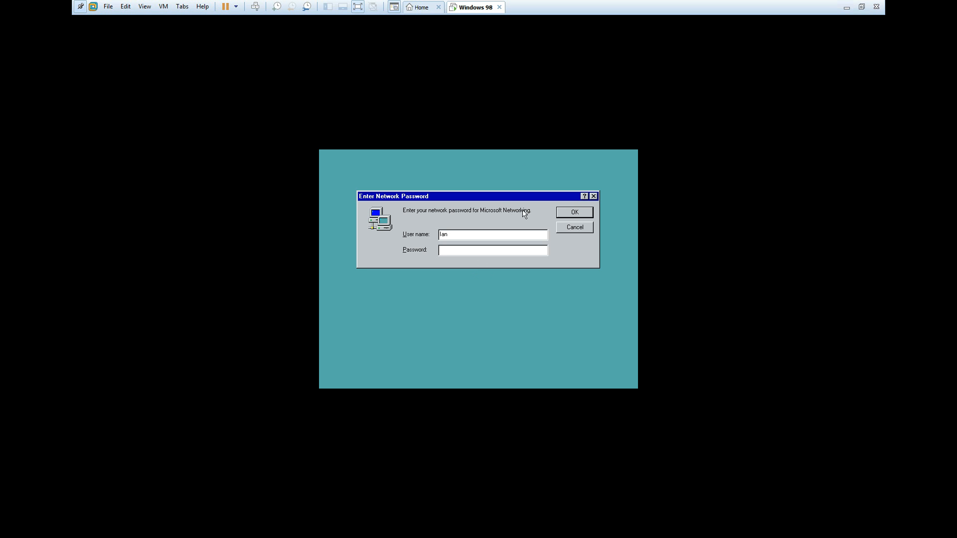
left_click(575, 213)
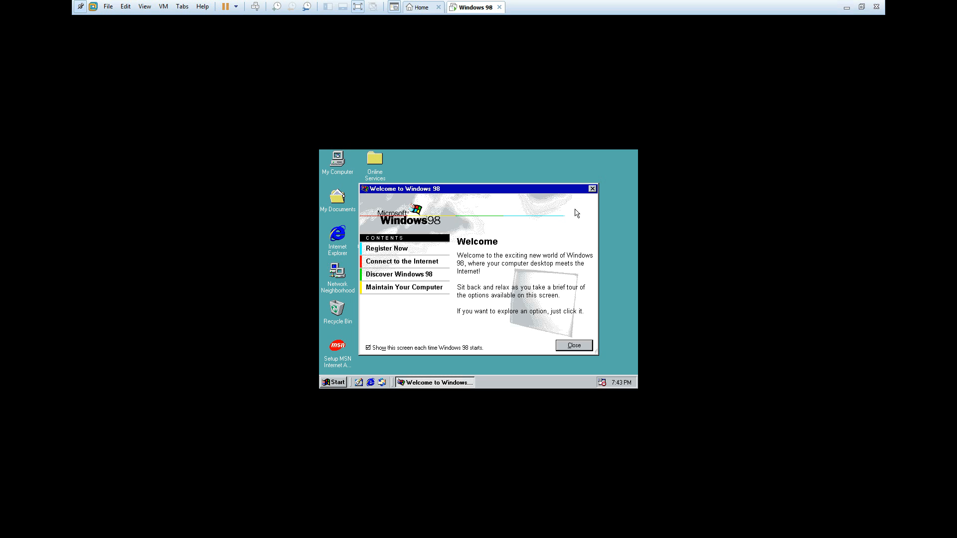
- Close the Welcome to Windows 98 screen and look over the Start menu entries before dismissing the menu
left_click(577, 345)
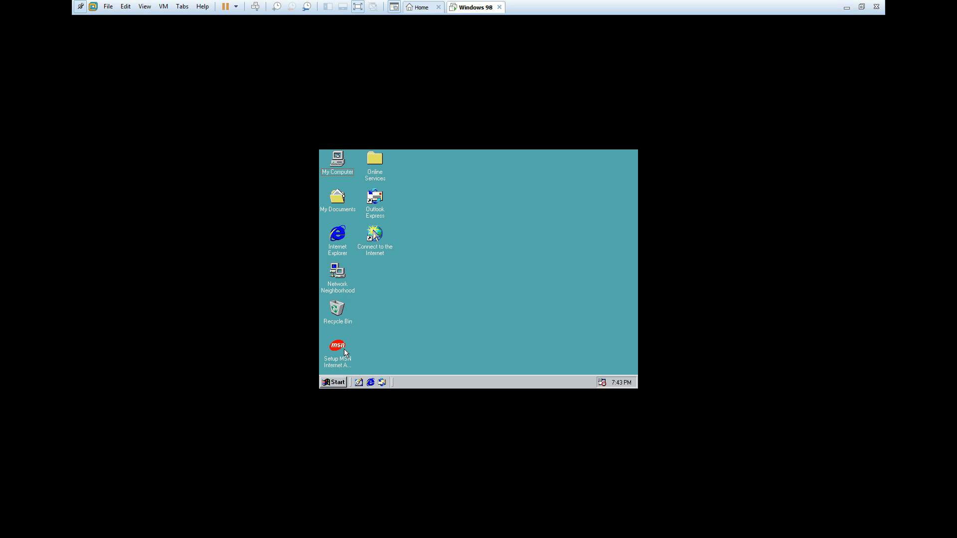
left_click(336, 382)
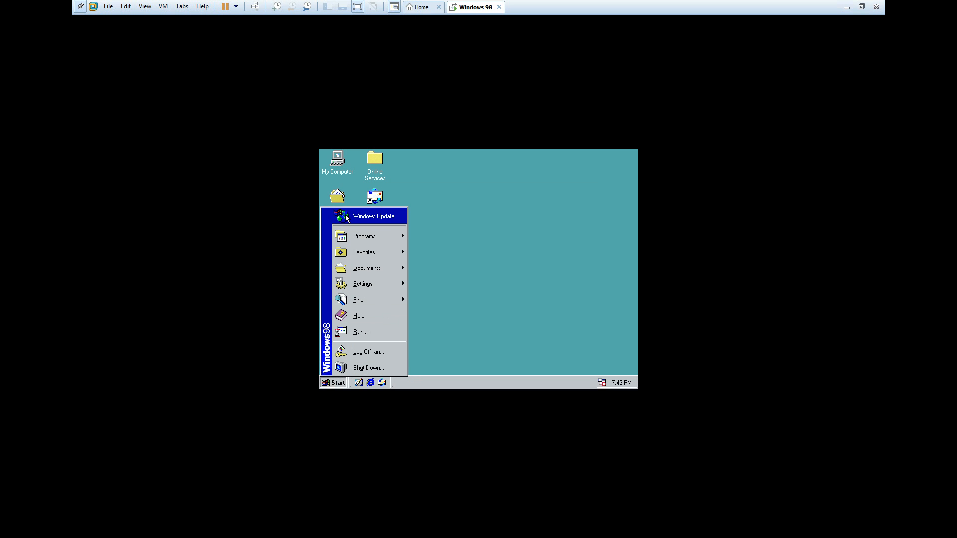
left_click_drag(537, 237, 460, 195)
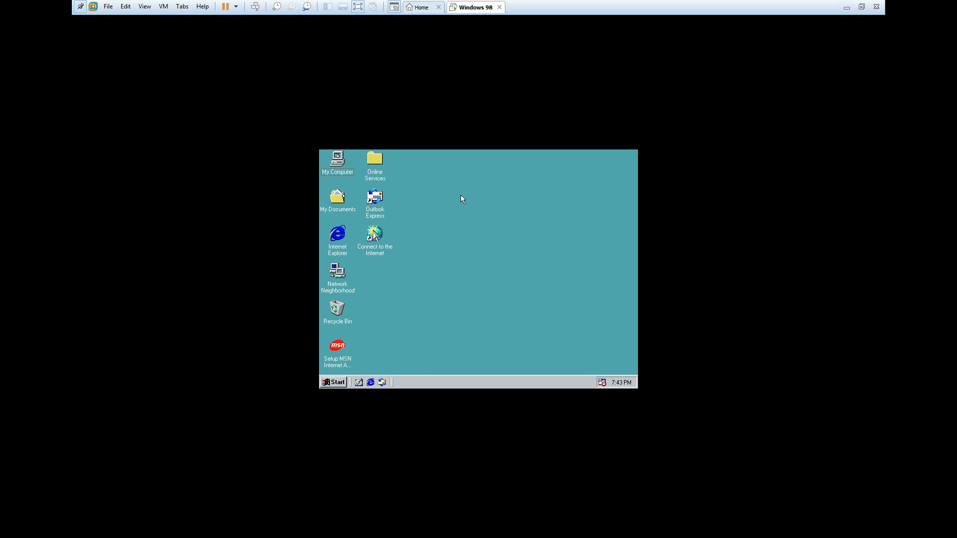
- Check the C: drive's file system and capacity in its properties from a maximized My Computer window, and close the properties
double_click(343, 159)
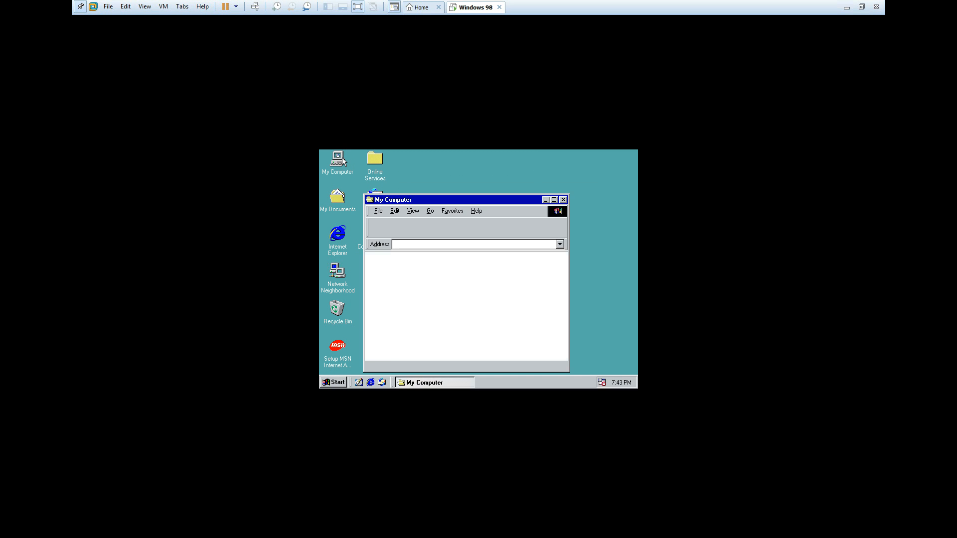
left_click(553, 199)
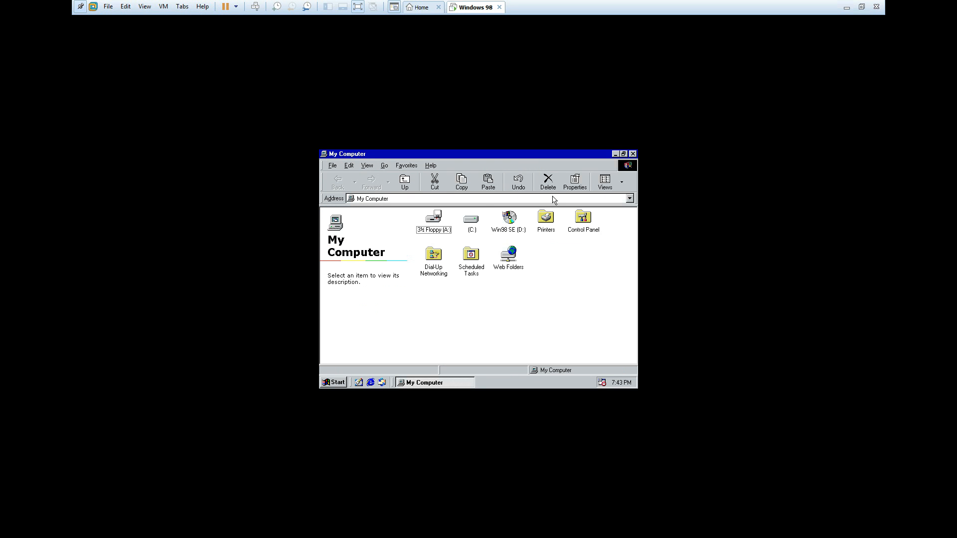
left_click(472, 225)
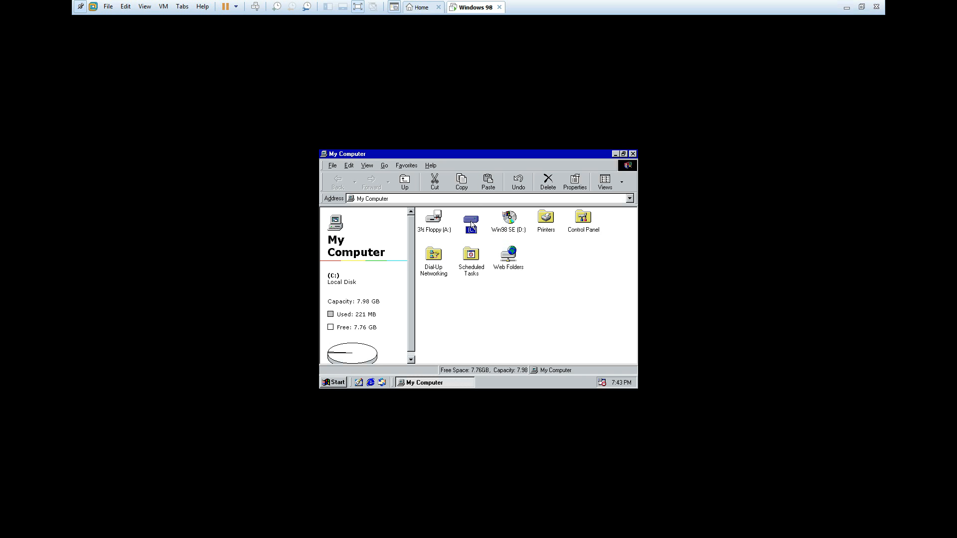
right_click(472, 224)
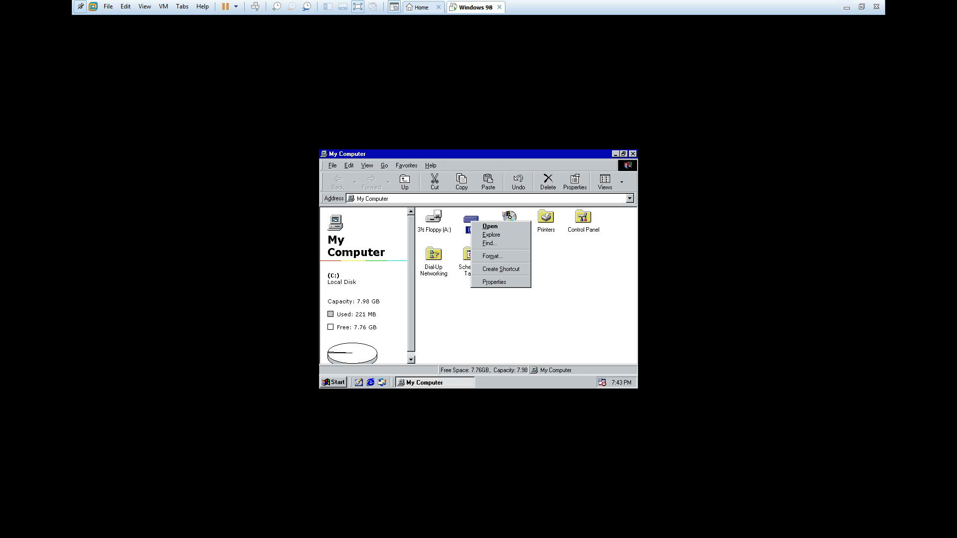
left_click(507, 282)
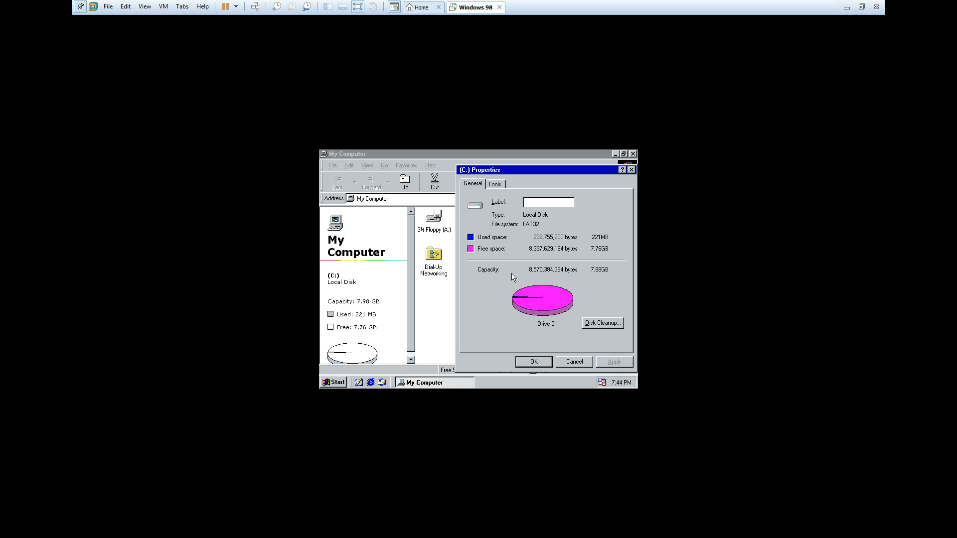
left_click(631, 171)
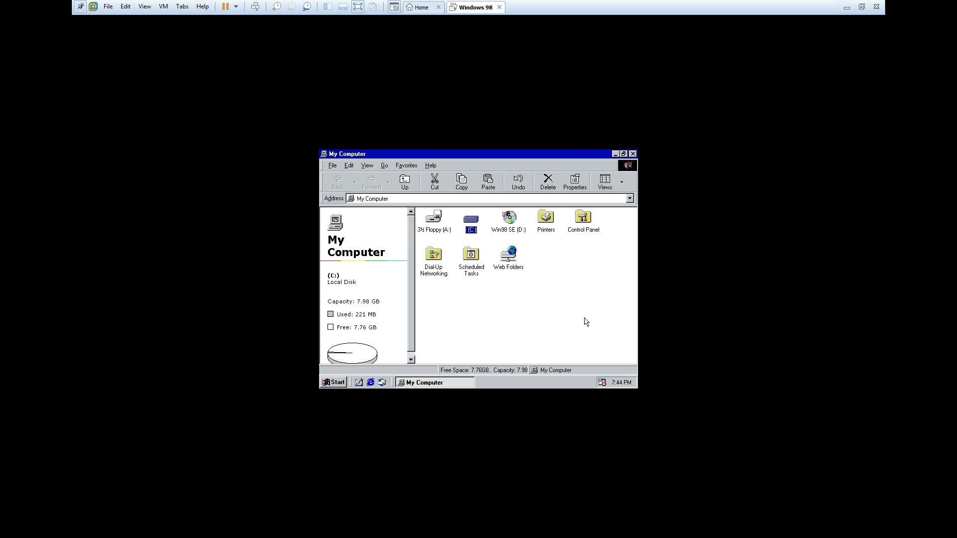
- Release input from the virtual machine and take it out of full screen
key("ctrl+alt")
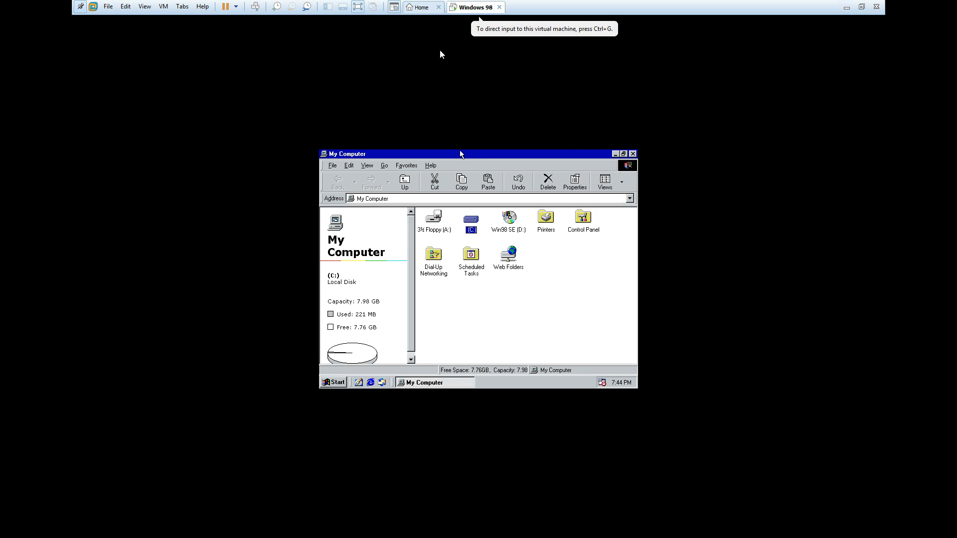
left_click(358, 7)
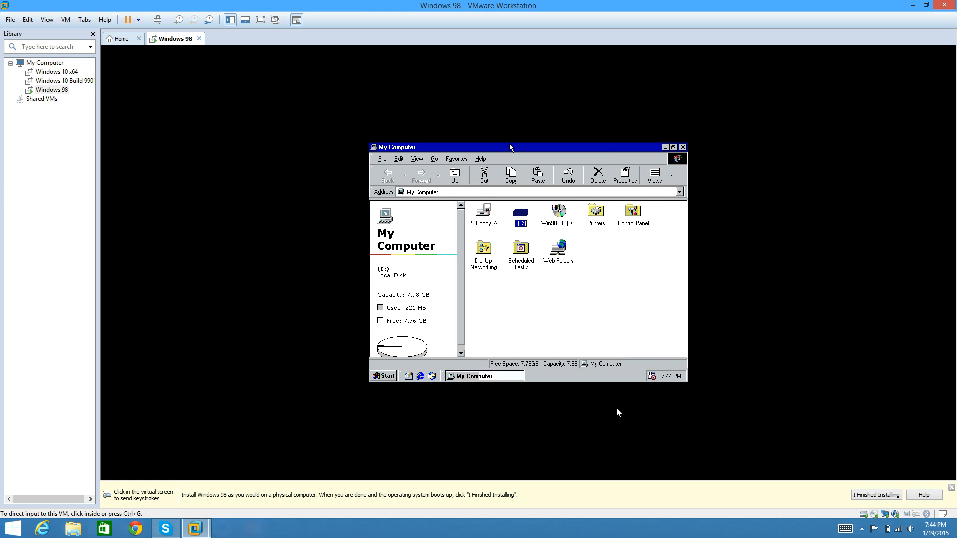
left_click(862, 528)
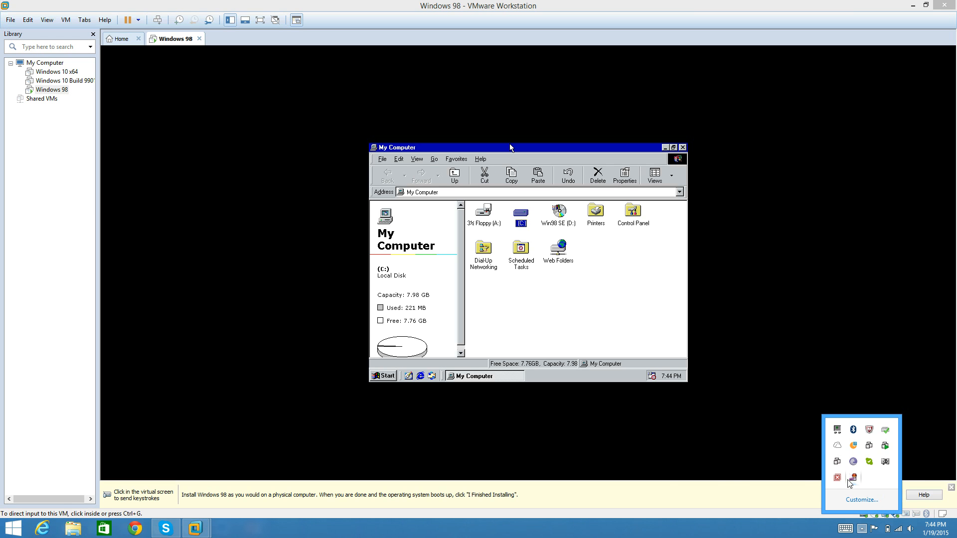
right_click(848, 481)
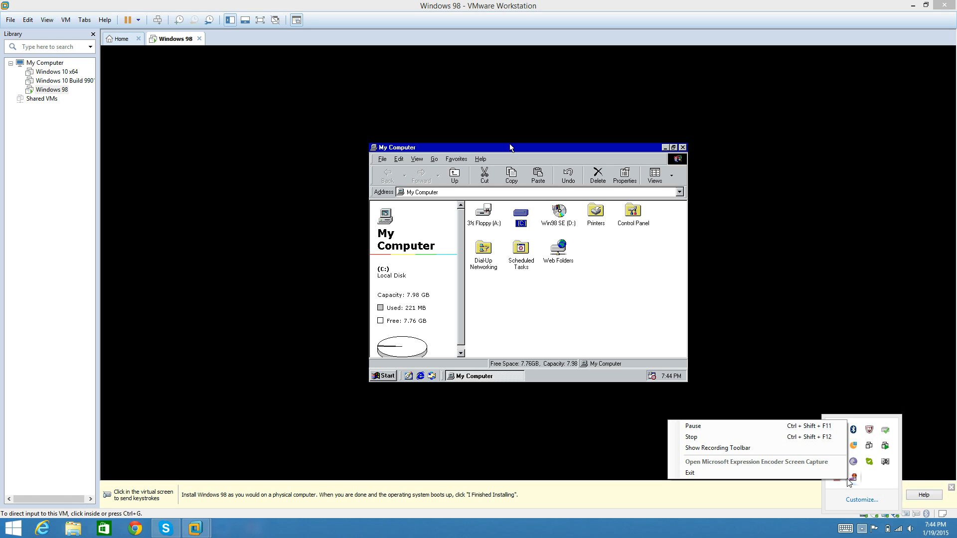